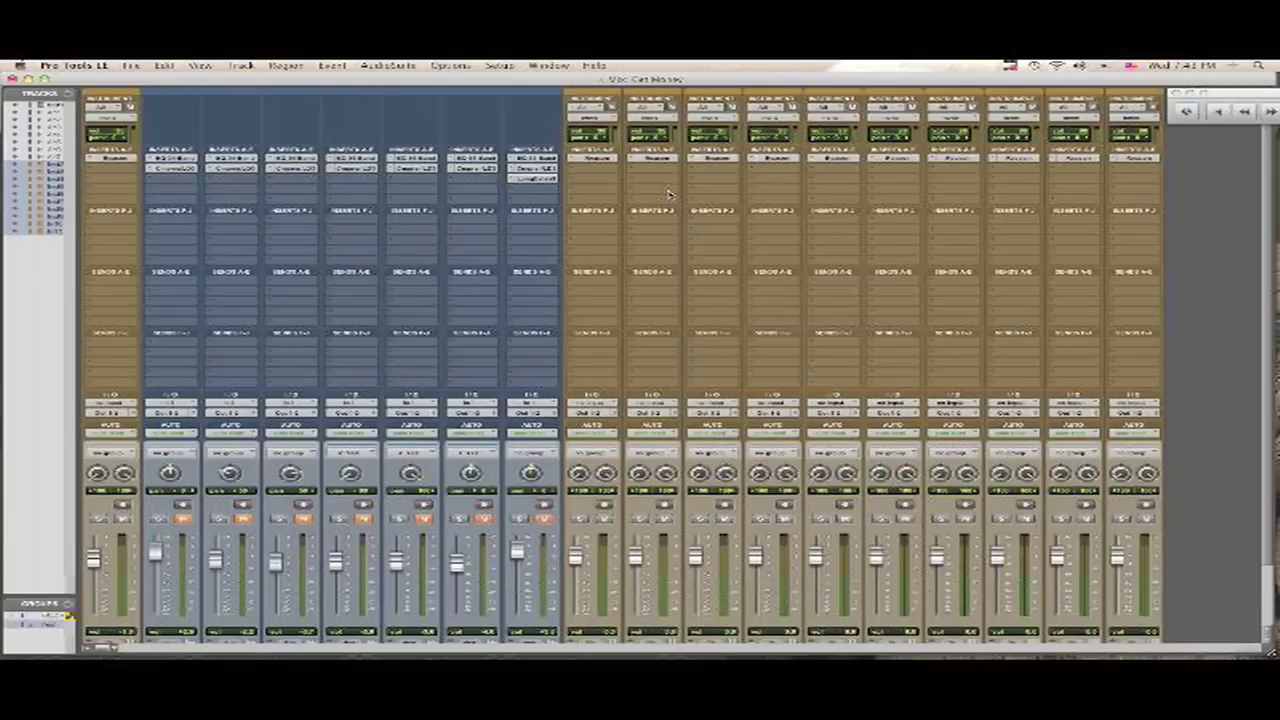
Check the ReWire Reason channel assignments on the Inst 2 through Inst 7 tracks and close the plug-in window
left_click(606, 158)
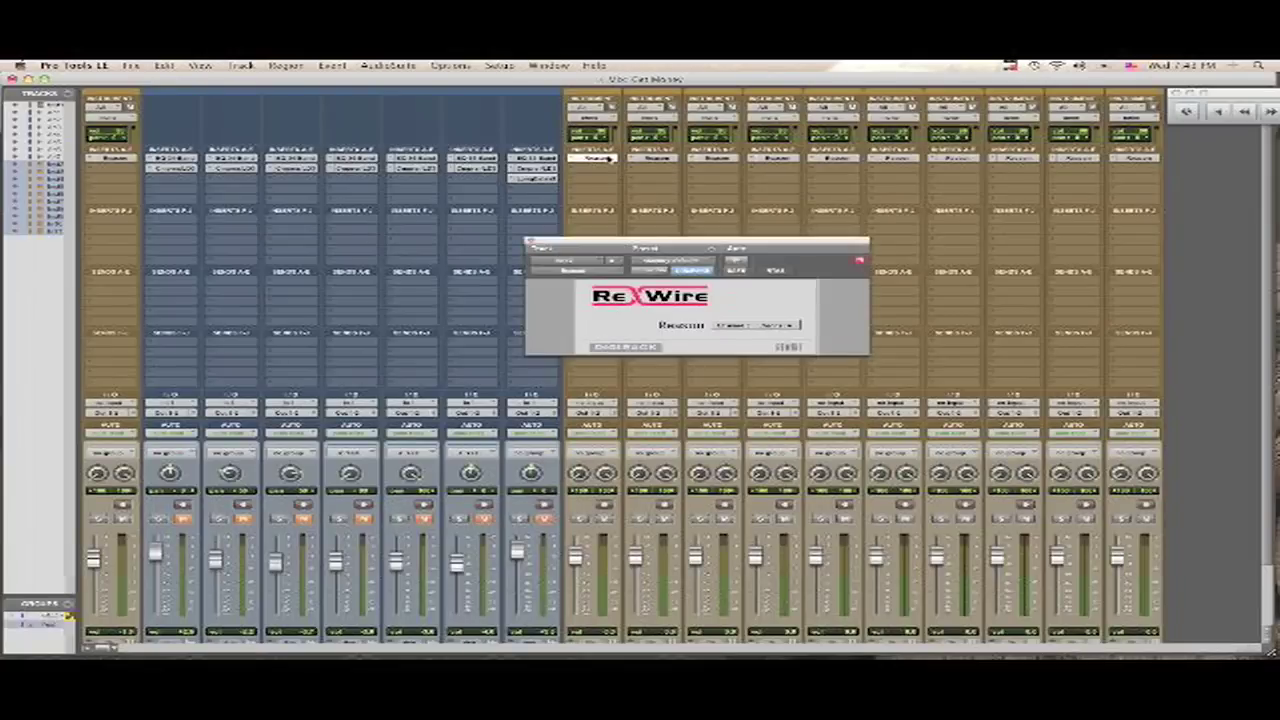
left_click(655, 160)
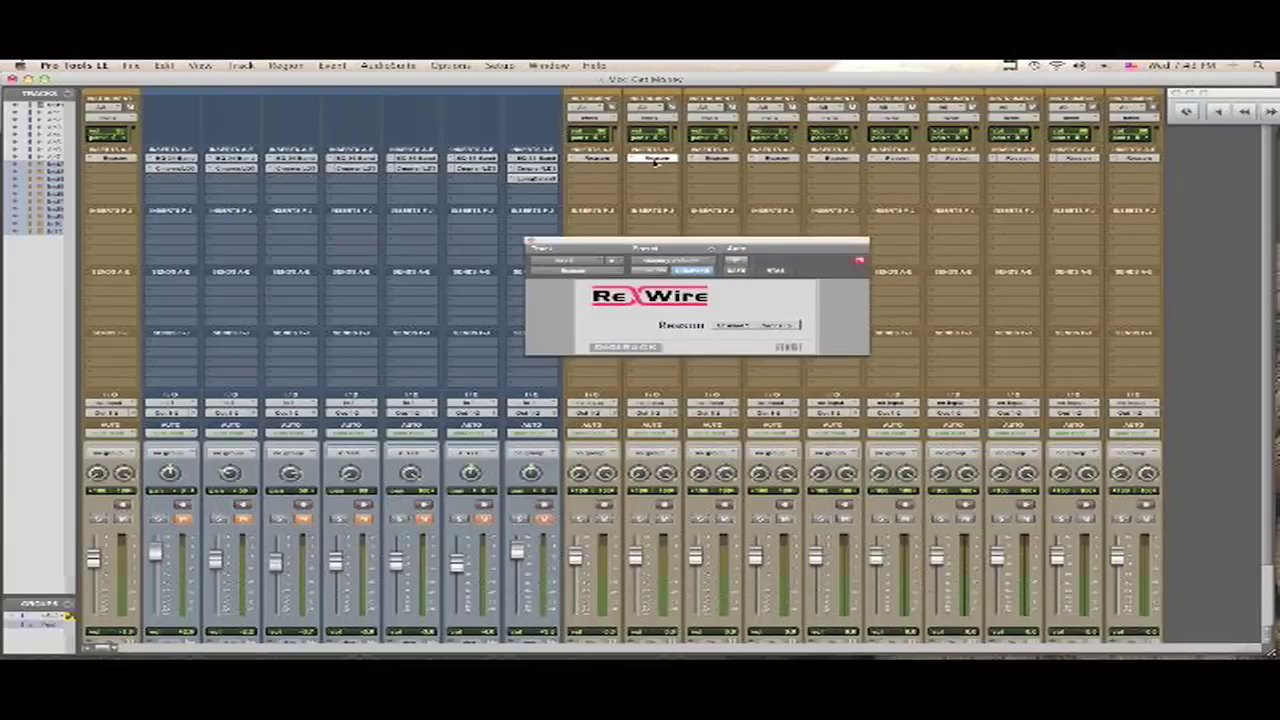
left_click(716, 160)
left_click(779, 162)
left_click(835, 160)
left_click(895, 160)
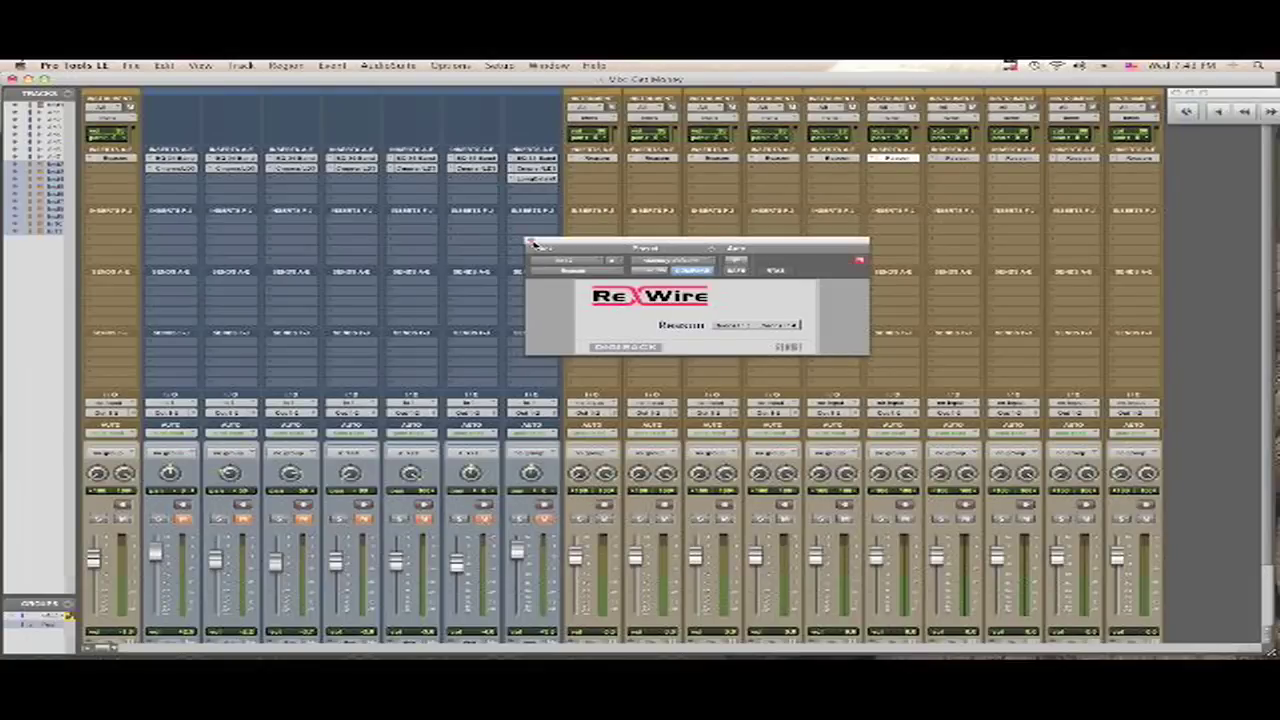
left_click(532, 245)
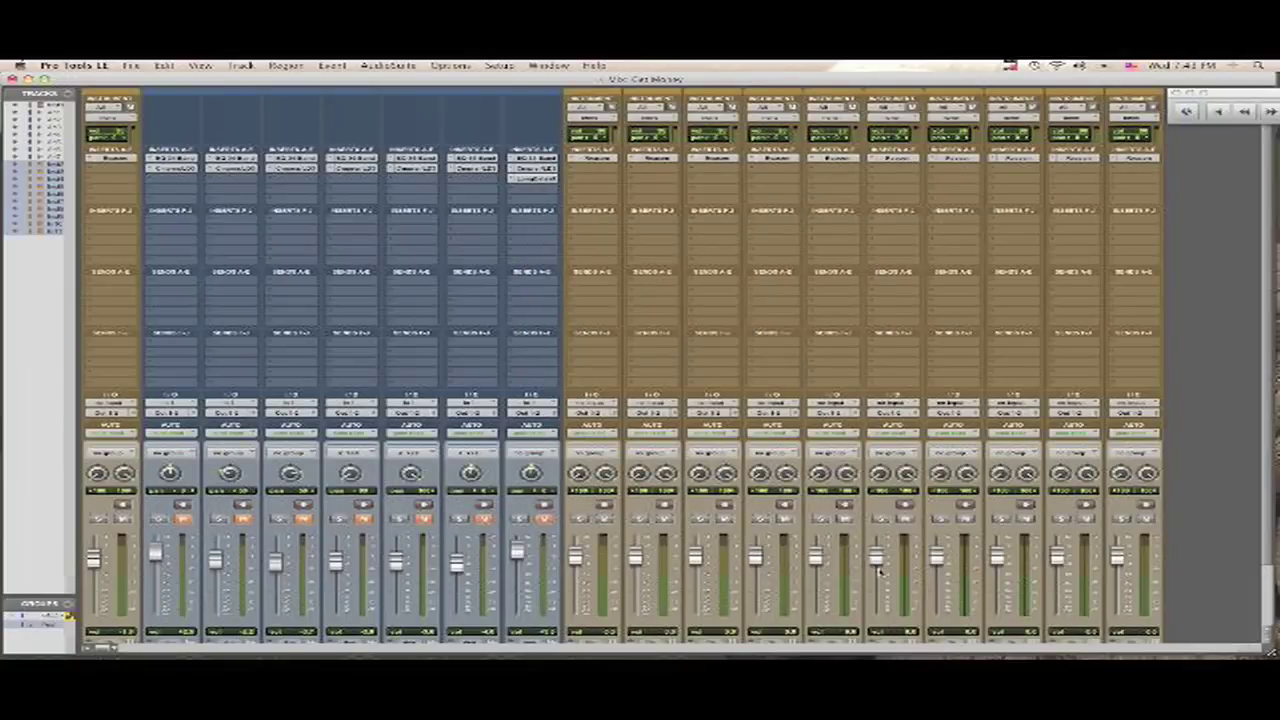
Play the song in Reason with its window moved aside to check the mixer's track meters, and minimize that window
mouse_move(878, 650)
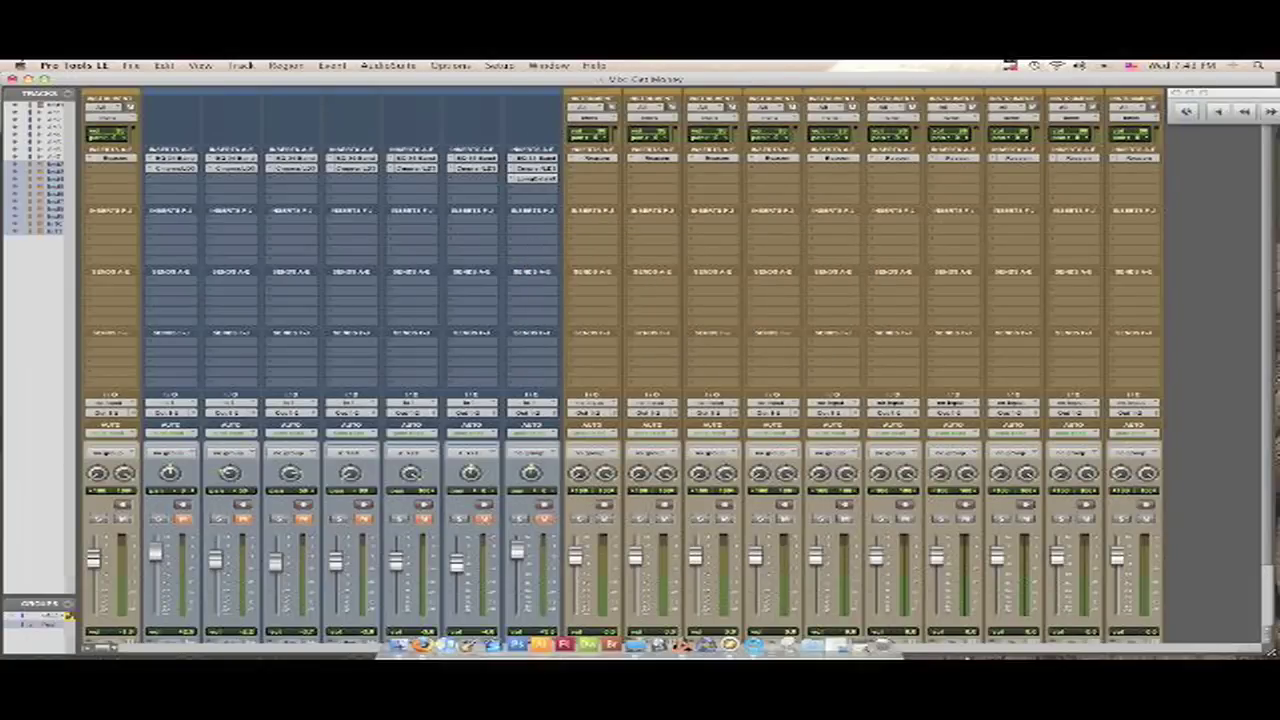
left_click(840, 647)
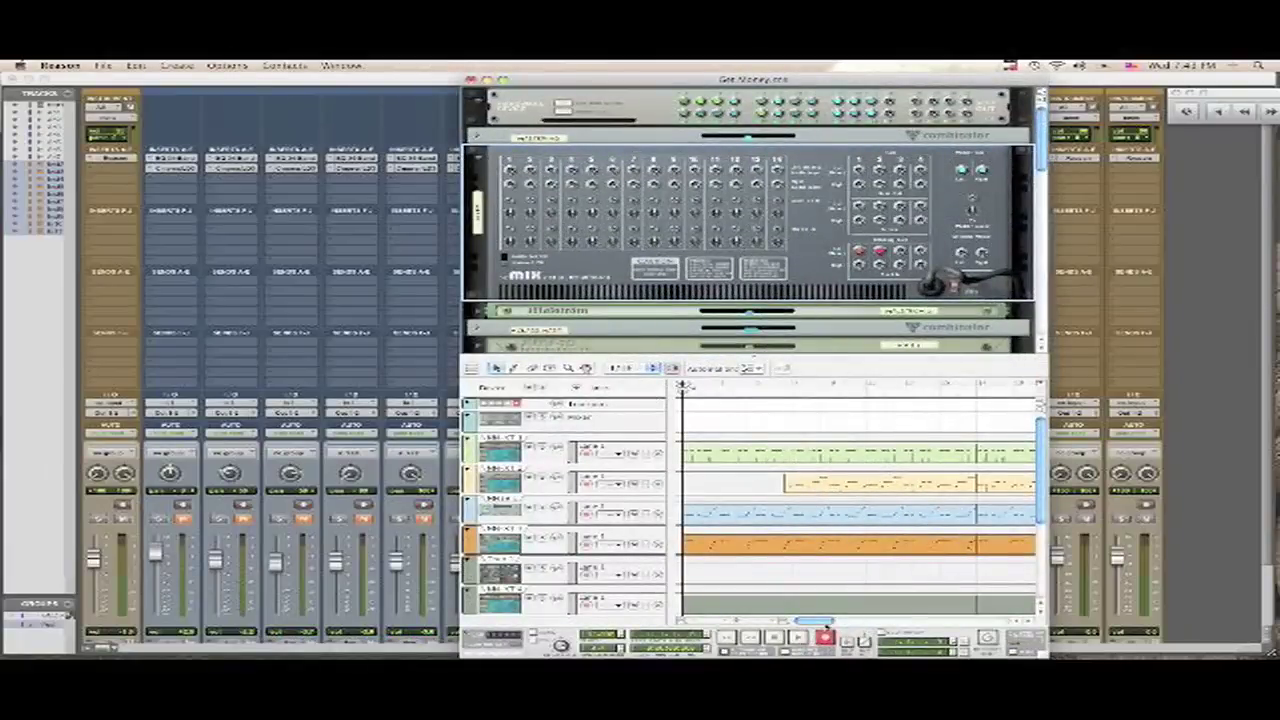
left_click(801, 638)
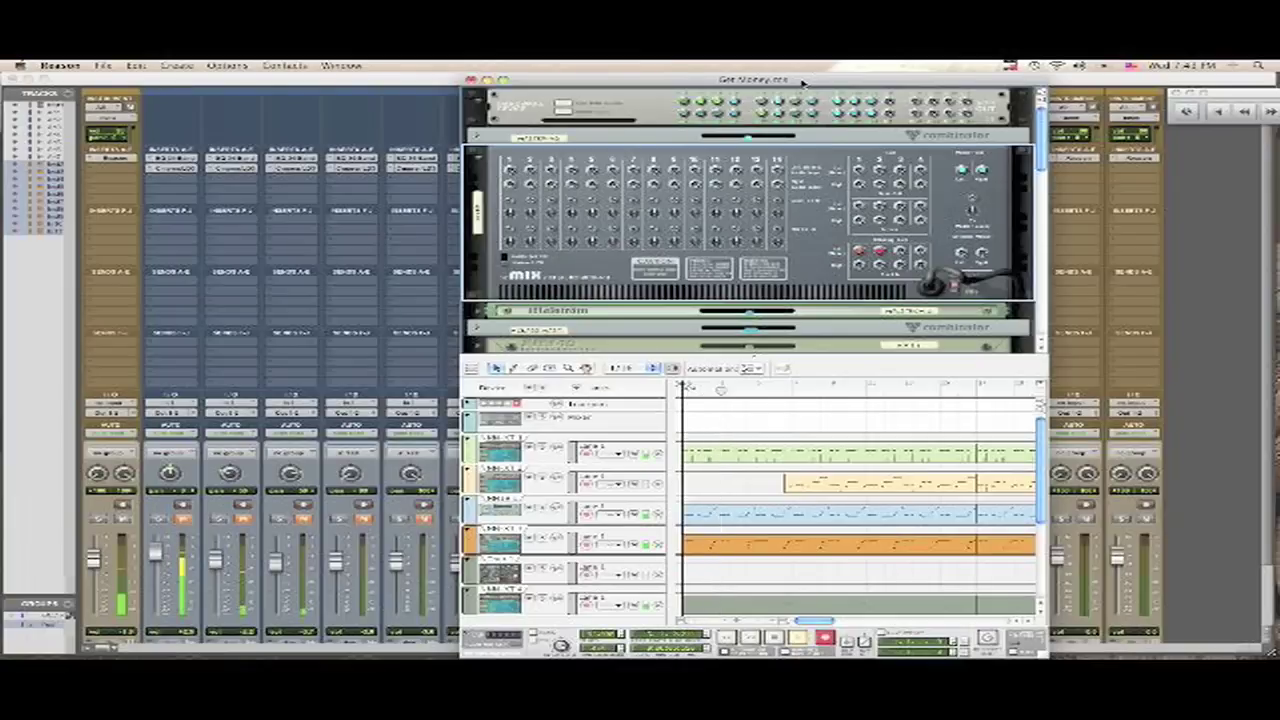
left_click_drag(803, 84, 348, 107)
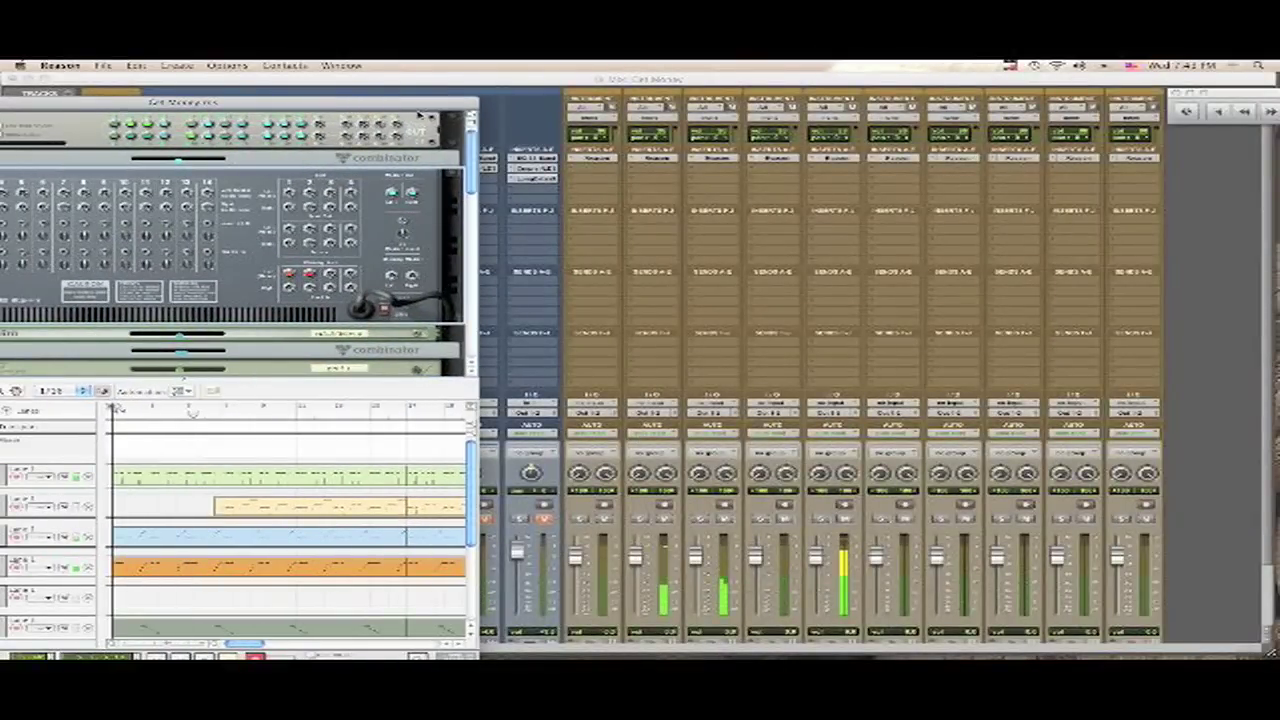
left_click_drag(420, 105, 466, 98)
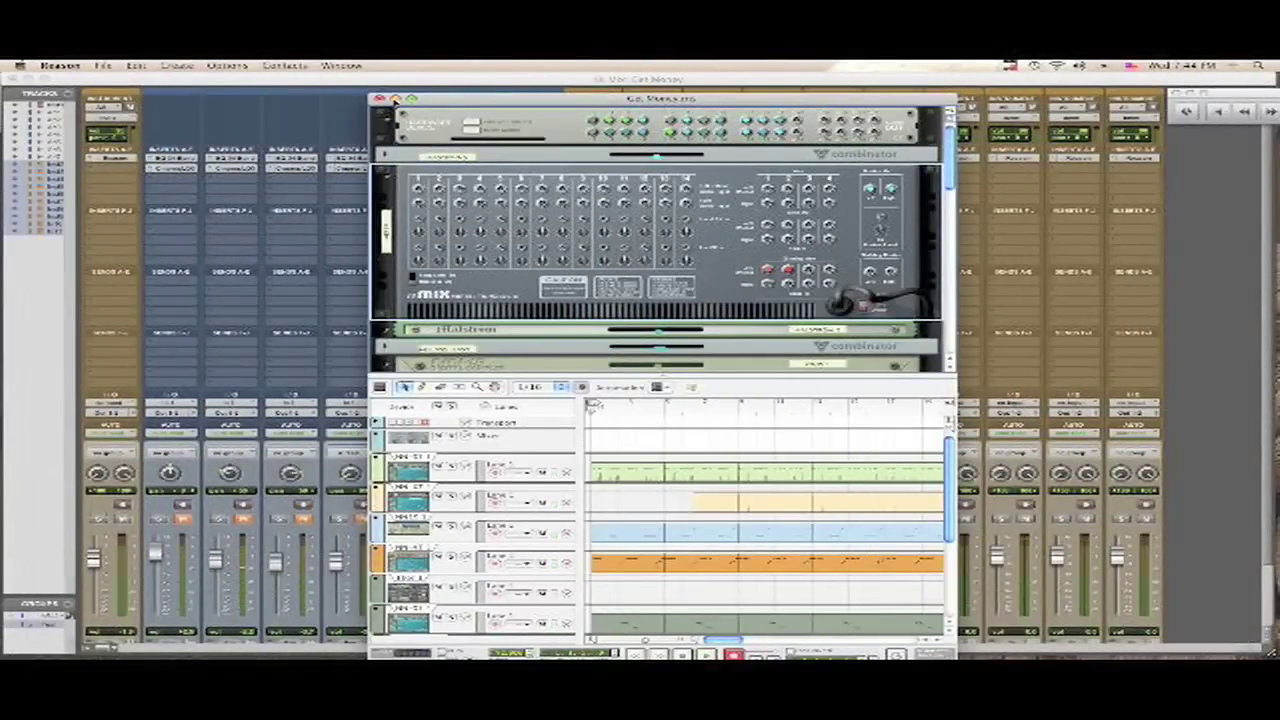
left_click(397, 100)
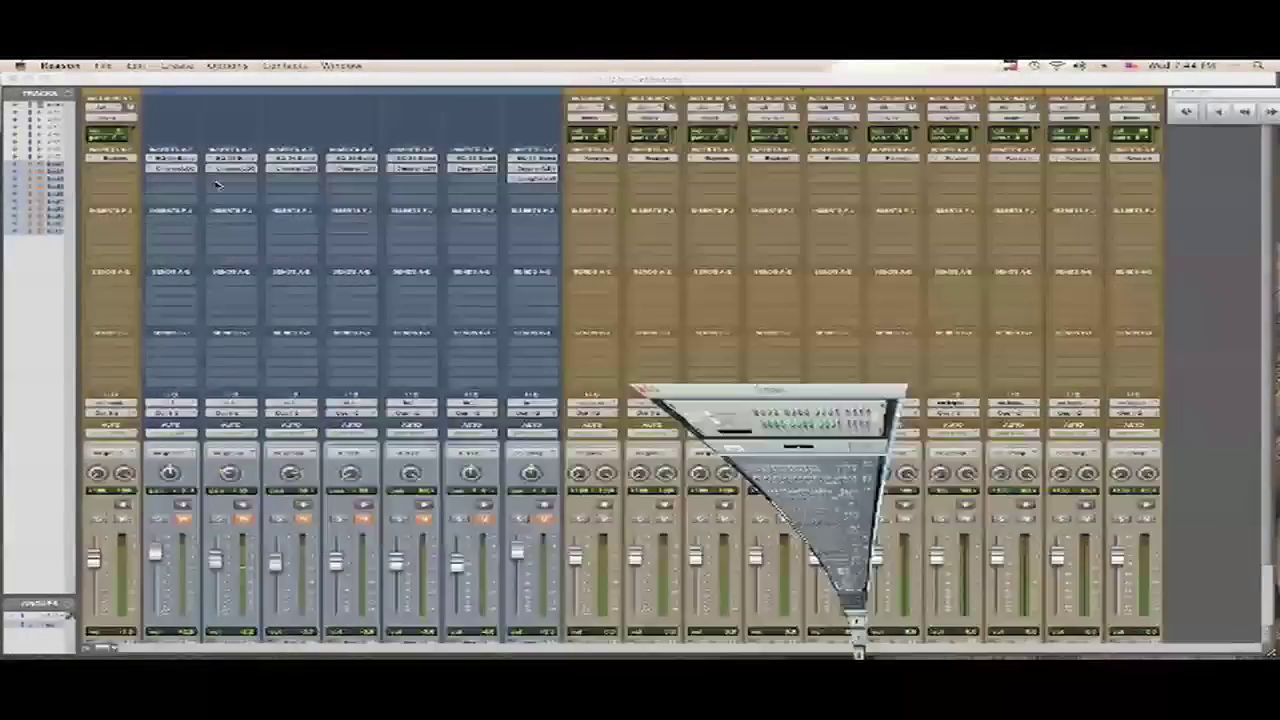
Move the Inst 1 track below Audio 7 so it sits directly before Inst 2
left_click(52, 114)
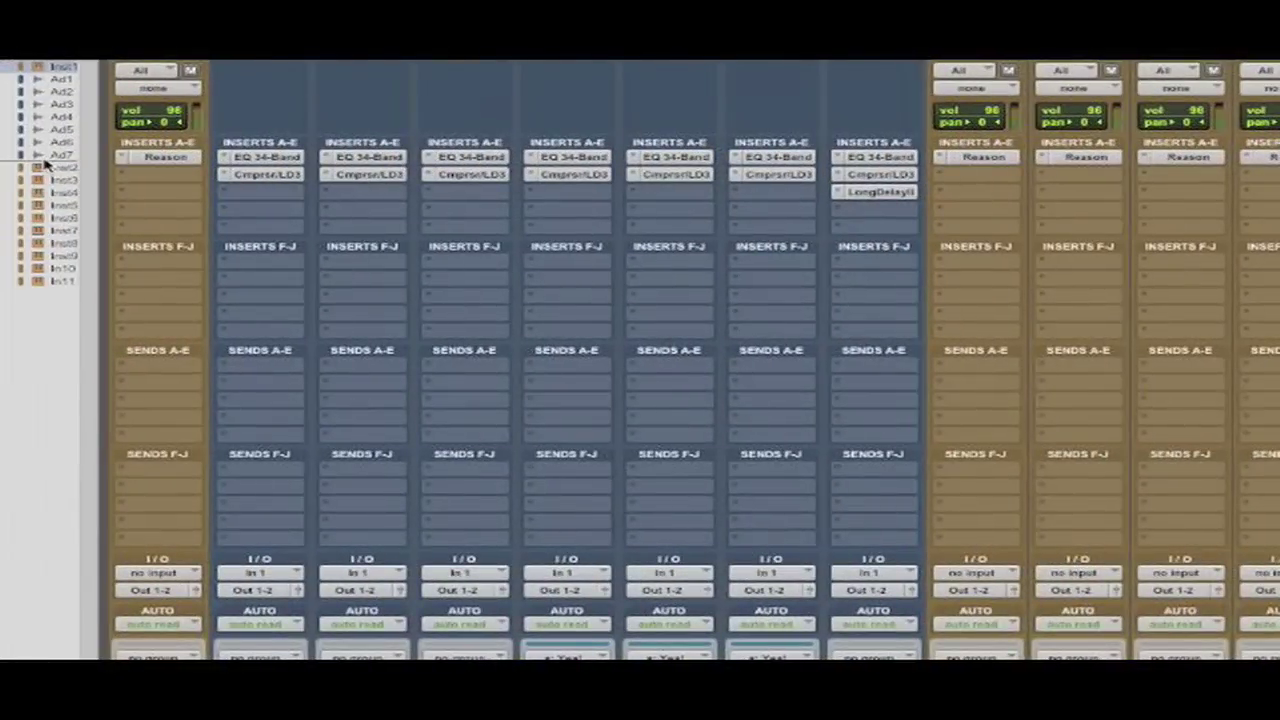
left_click_drag(45, 165, 45, 161)
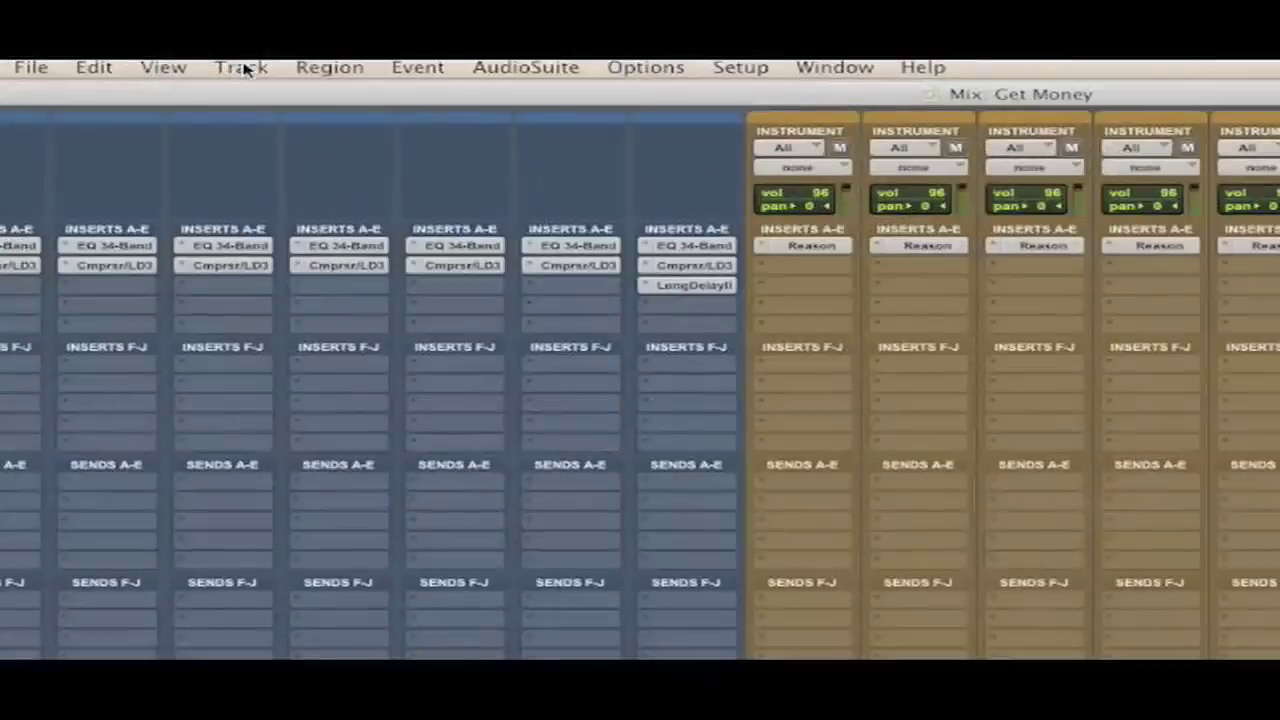
Create 11 new stereo audio tracks with a sample-based timebase
left_click(240, 65)
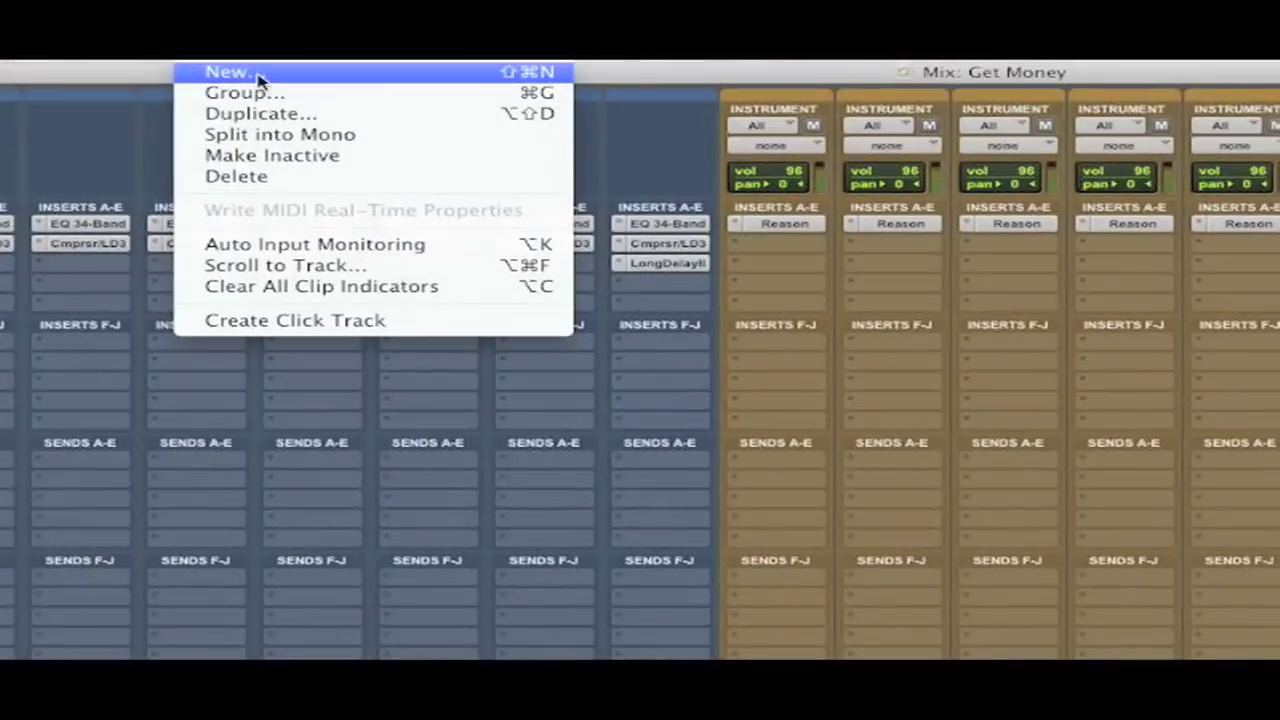
left_click(250, 70)
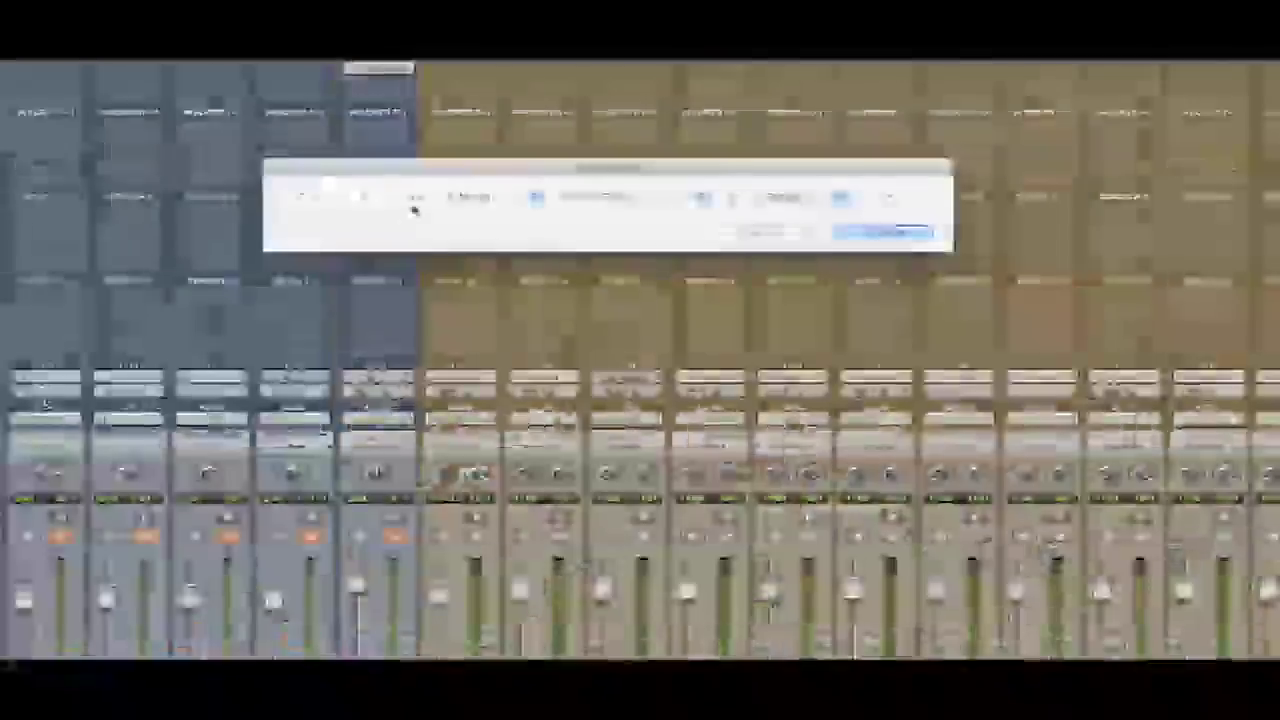
type("12")
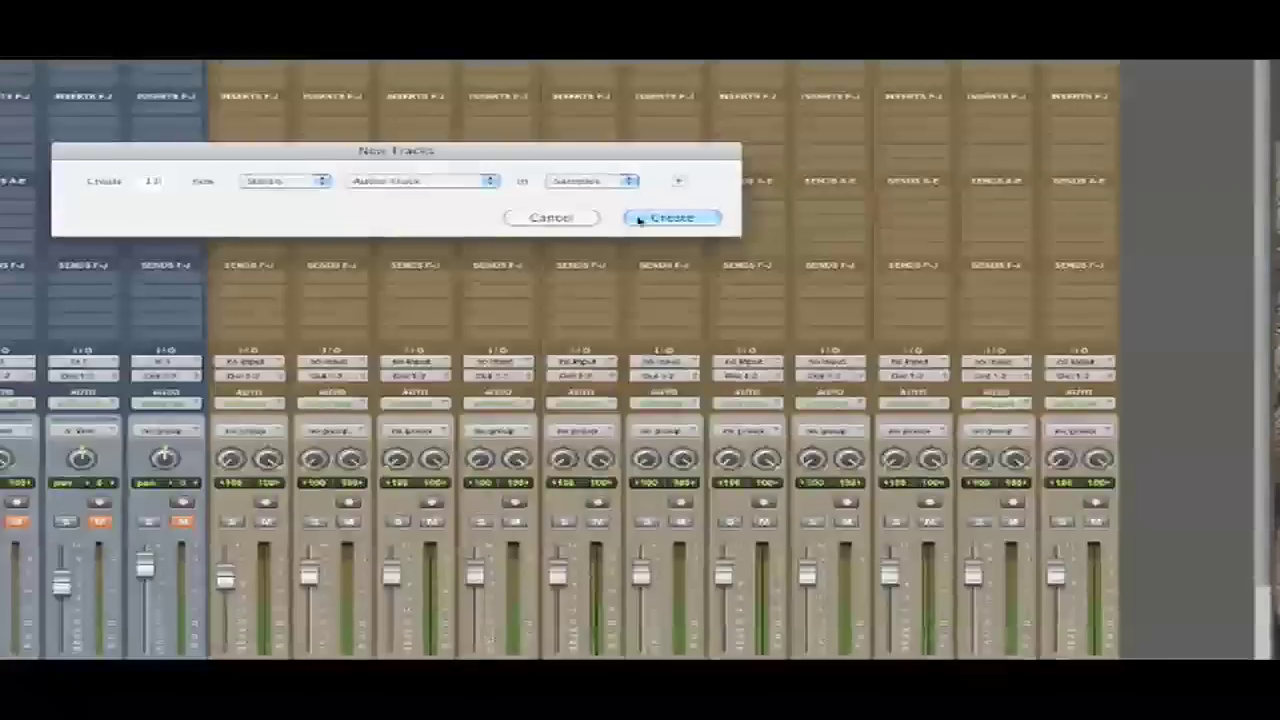
left_click(640, 219)
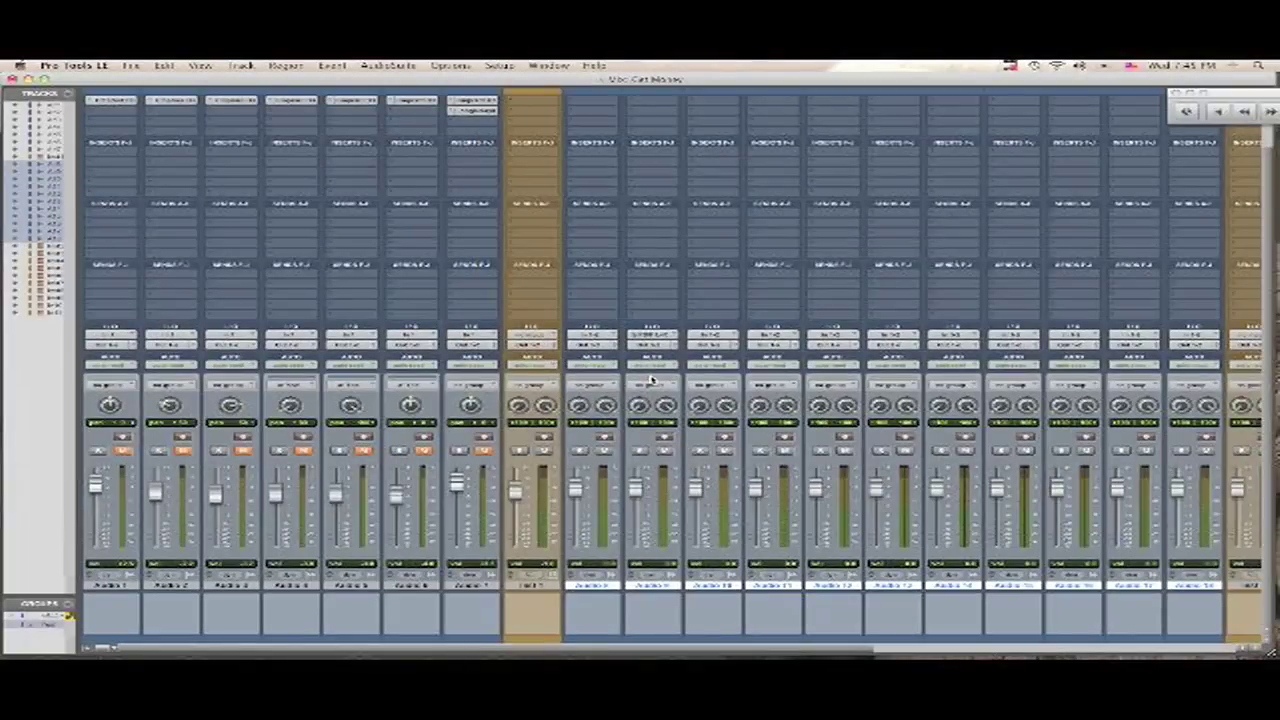
Move the Inst 1 track below the new audio tracks so it sits between Audio 18 and Inst 2
left_click_drag(762, 655, 1181, 627)
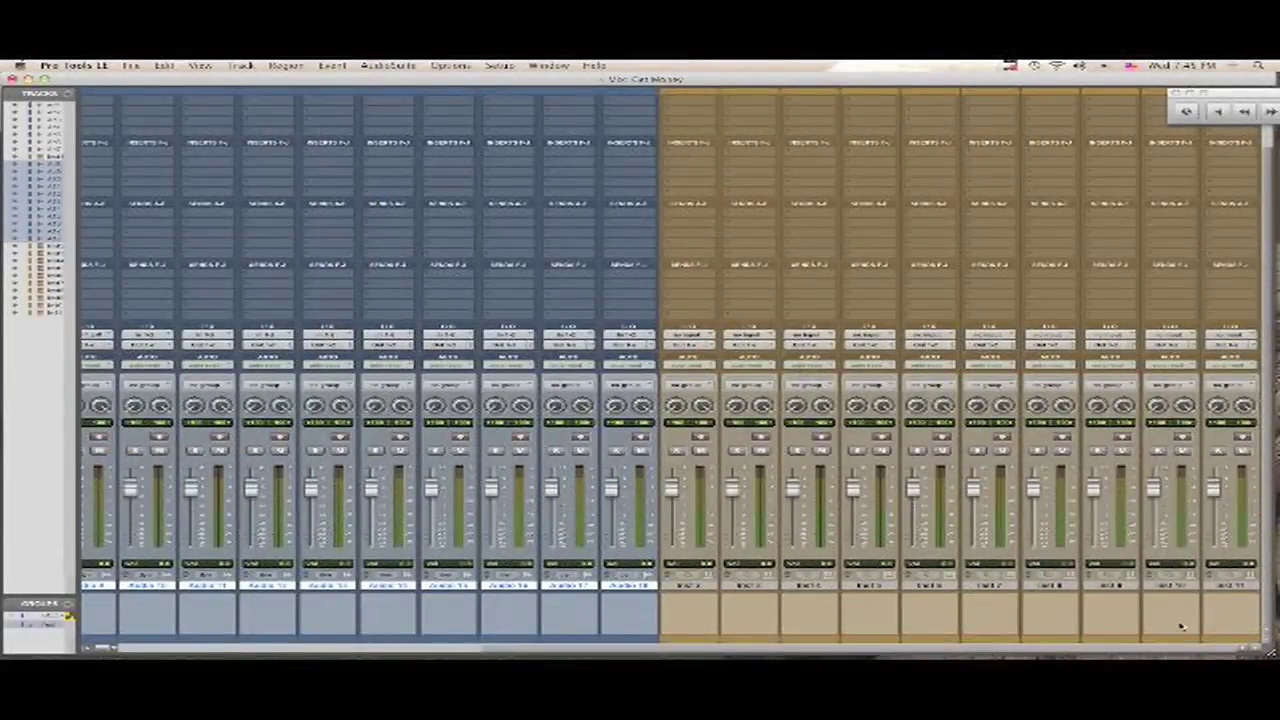
scroll(943, 543, "left", 10)
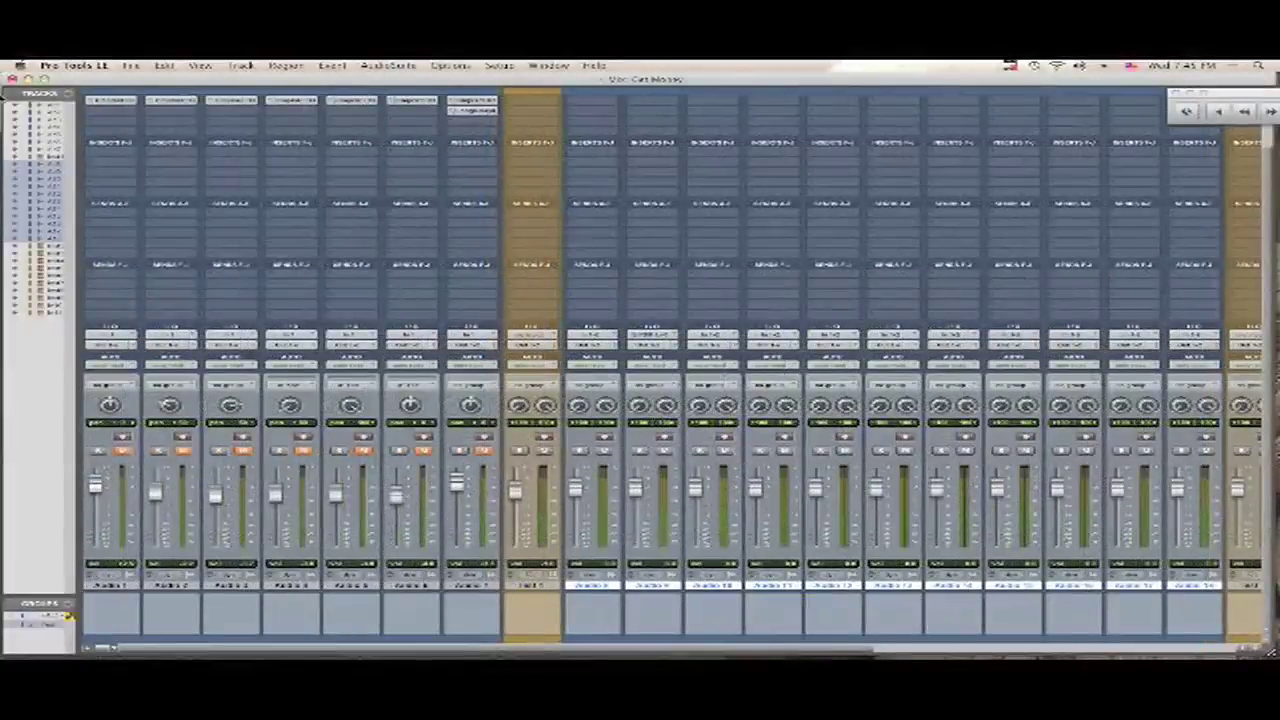
left_click(55, 160)
left_click_drag(52, 218, 52, 244)
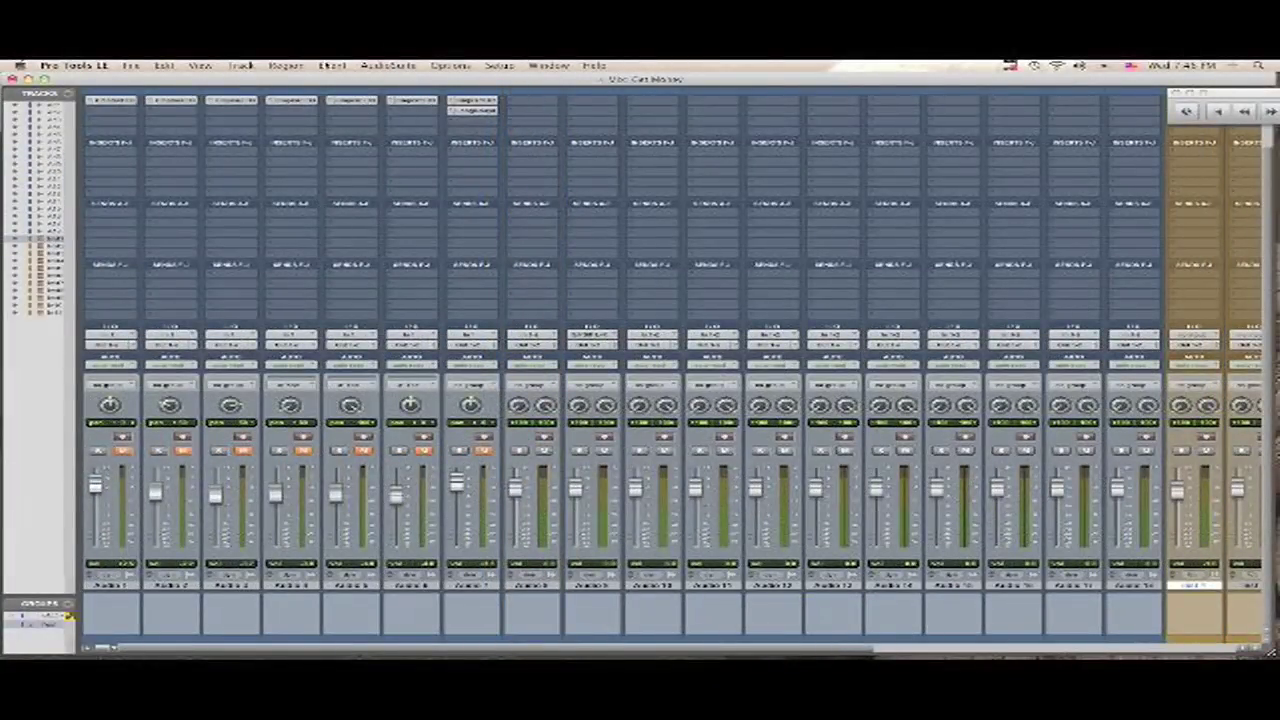
Switch the mixer to the Narrow Mix view and bring the tracks' I/O section into view
left_click(200, 65)
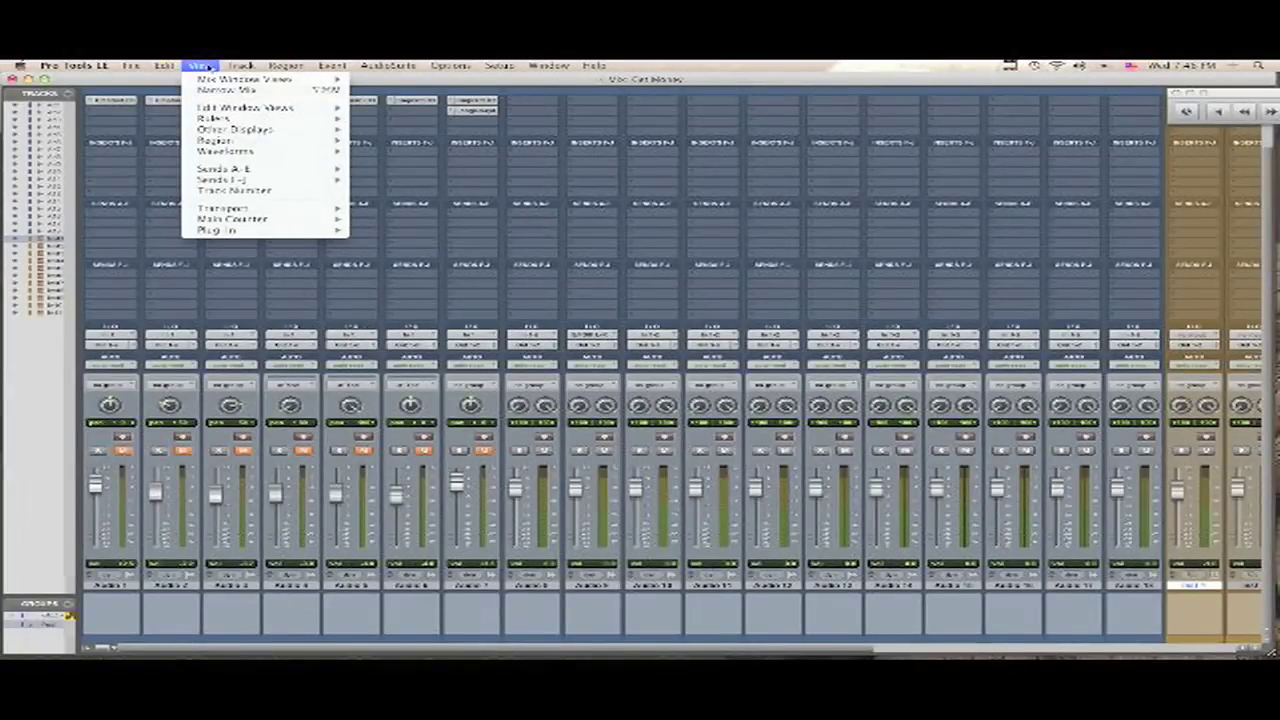
left_click(236, 91)
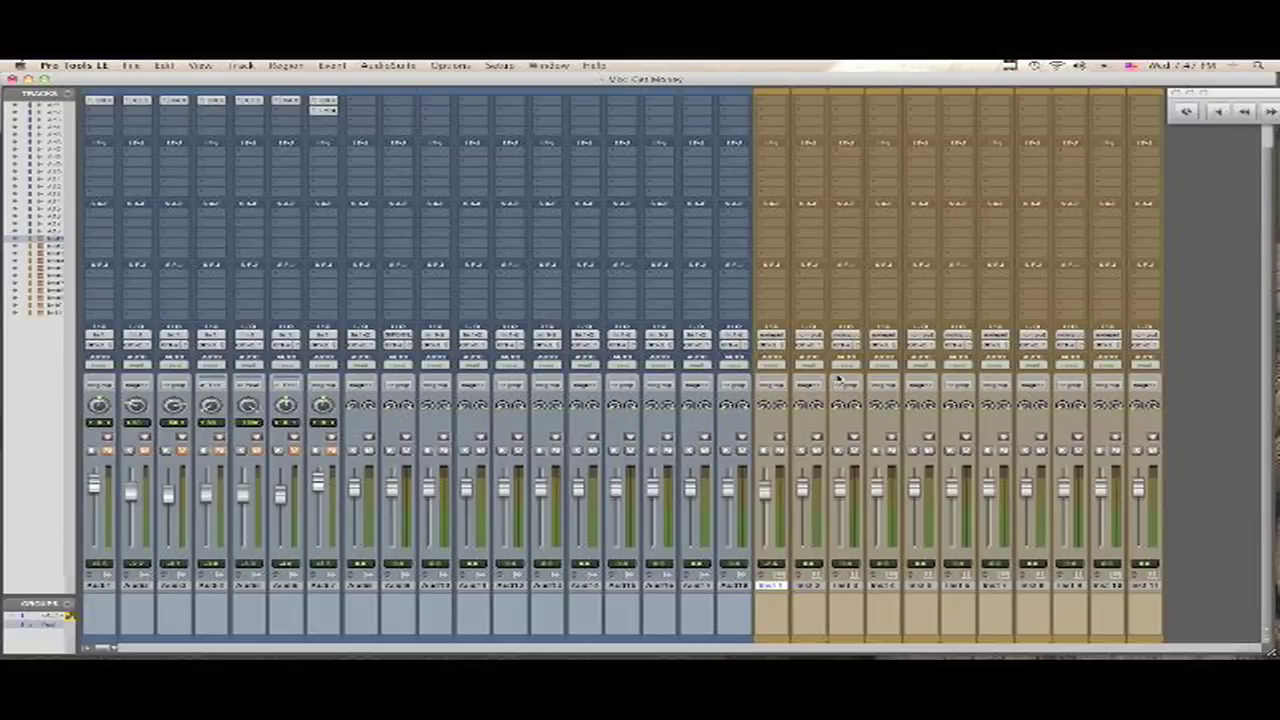
scroll(790, 362, "up", 1)
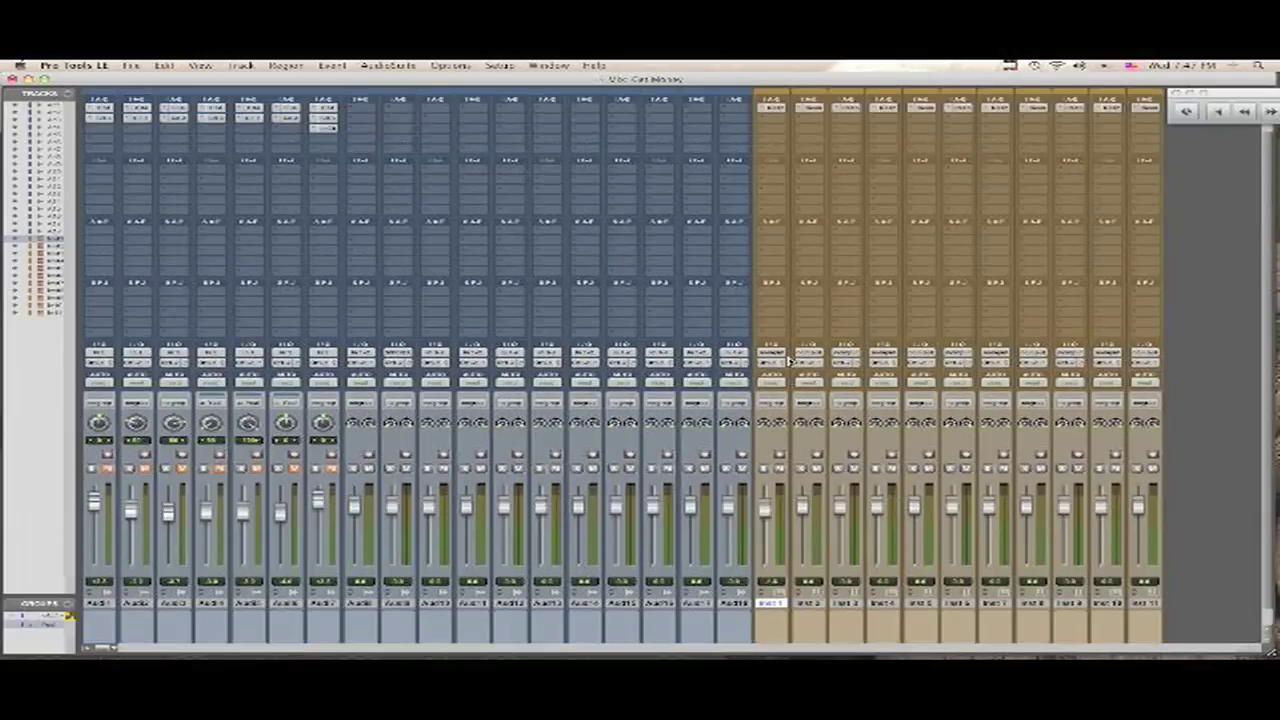
scroll(790, 362, "down", 1)
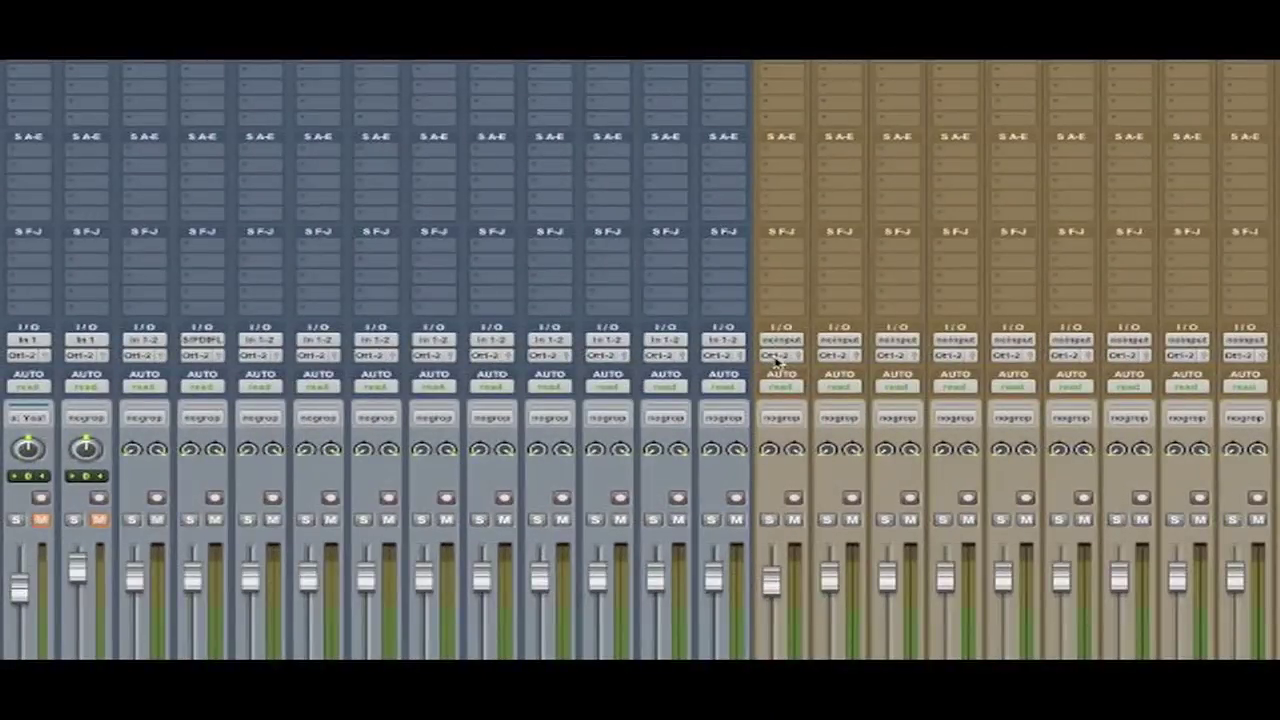
Route the output of Inst 1 to Bus 1-2 (Stereo) and the output of Inst 2 to Bus 3-4 (Stereo)
left_click(777, 358)
mouse_move(812, 358)
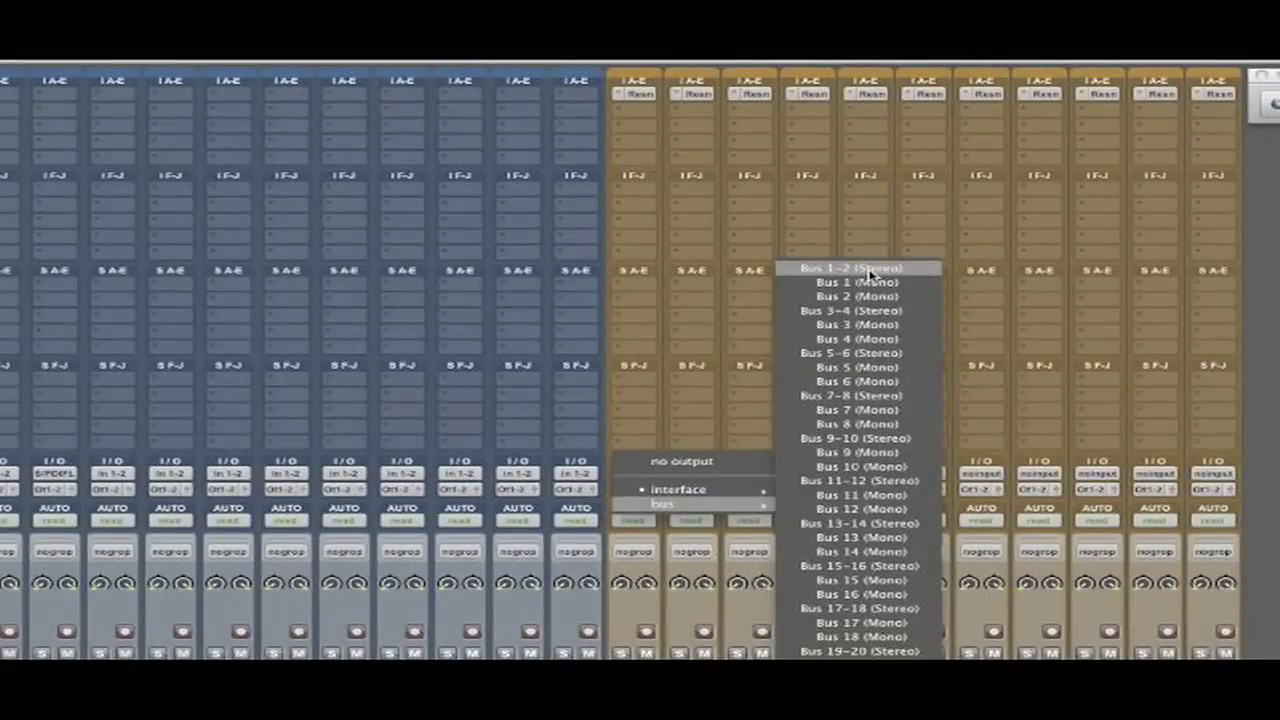
left_click(868, 270)
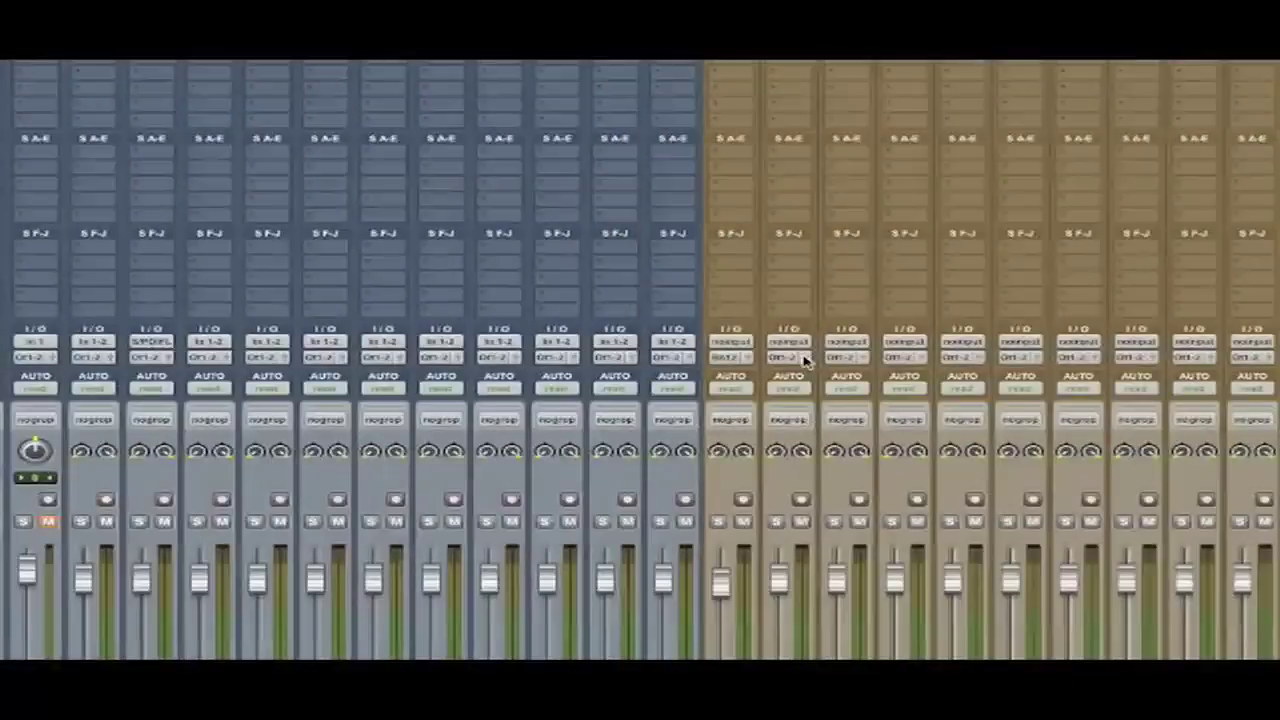
left_click(690, 490)
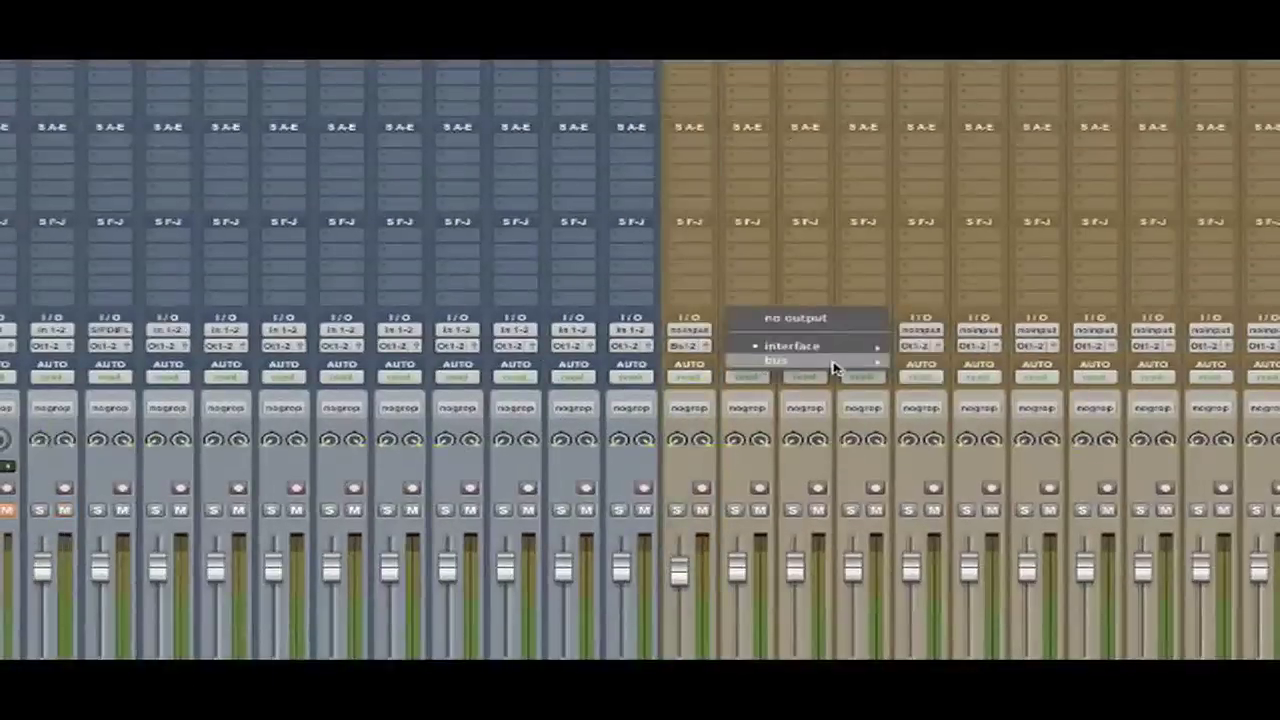
mouse_move(830, 371)
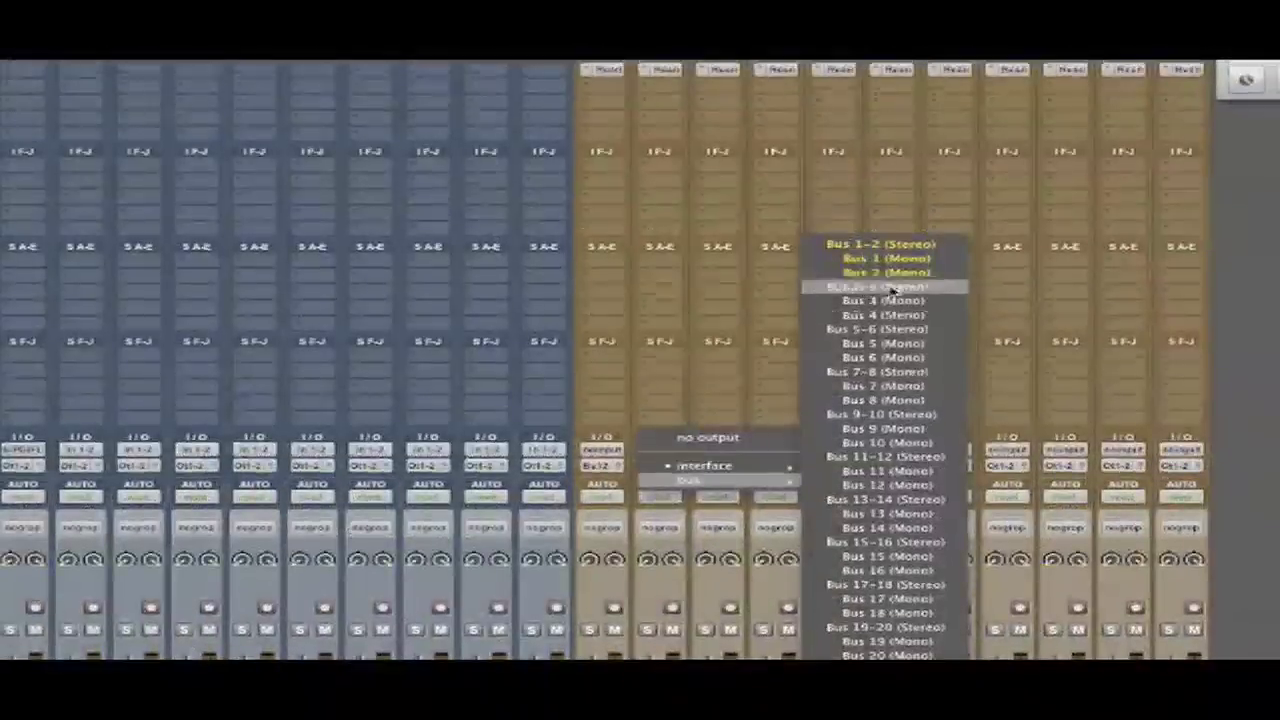
left_click(890, 288)
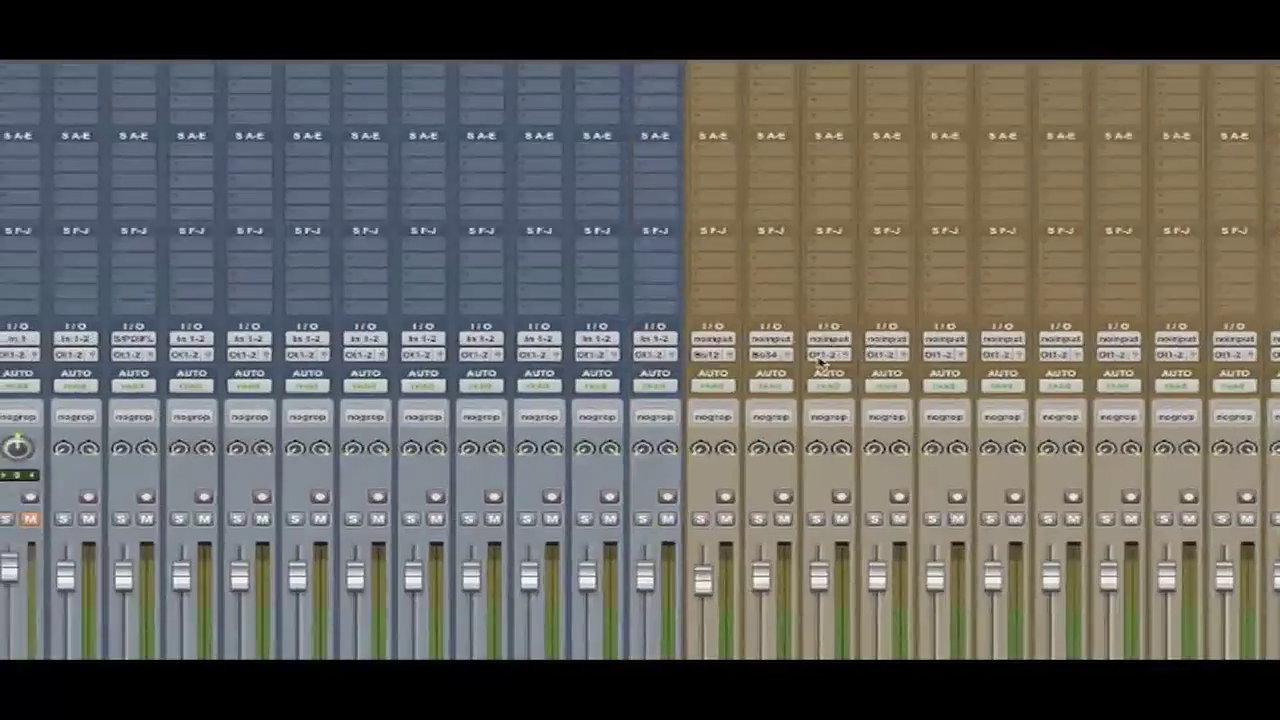
Route the output of Inst 3 to Bus 5-6 (Stereo) and the output of Inst 4 to Bus 7-8 (Stereo)
left_click(708, 472)
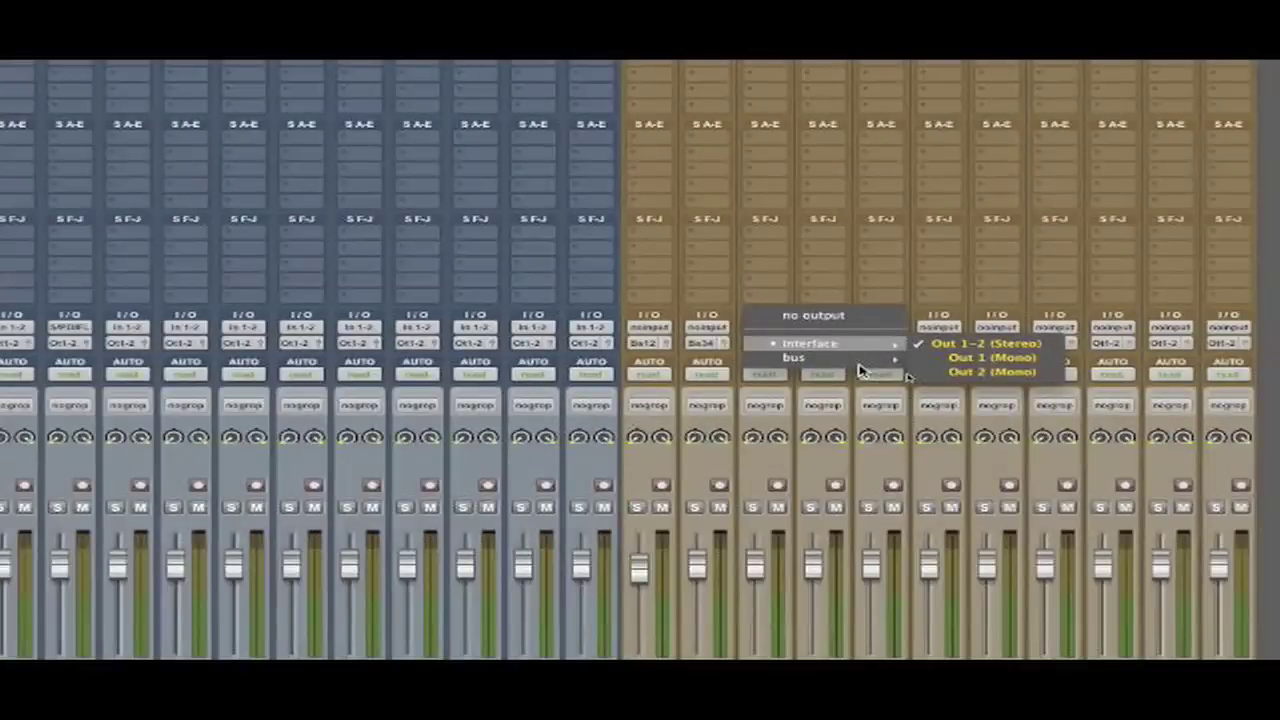
mouse_move(857, 370)
left_click(900, 271)
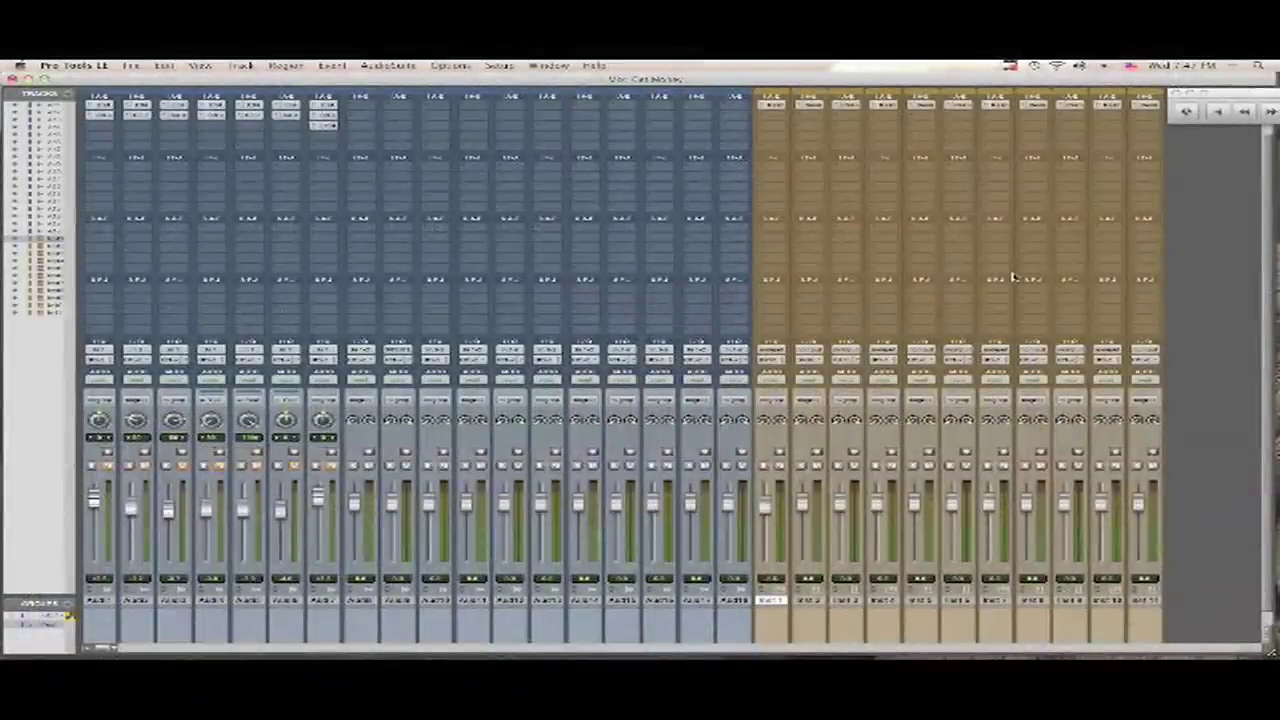
left_click(876, 363)
mouse_move(910, 371)
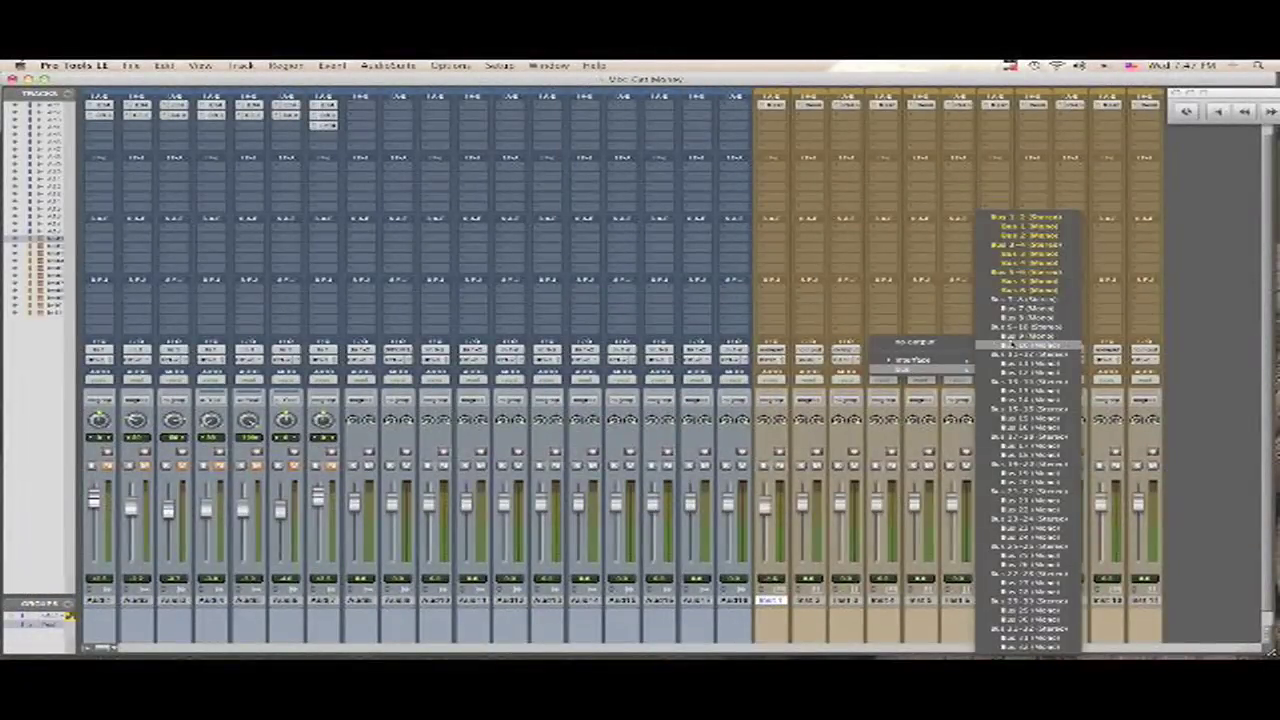
left_click(1028, 299)
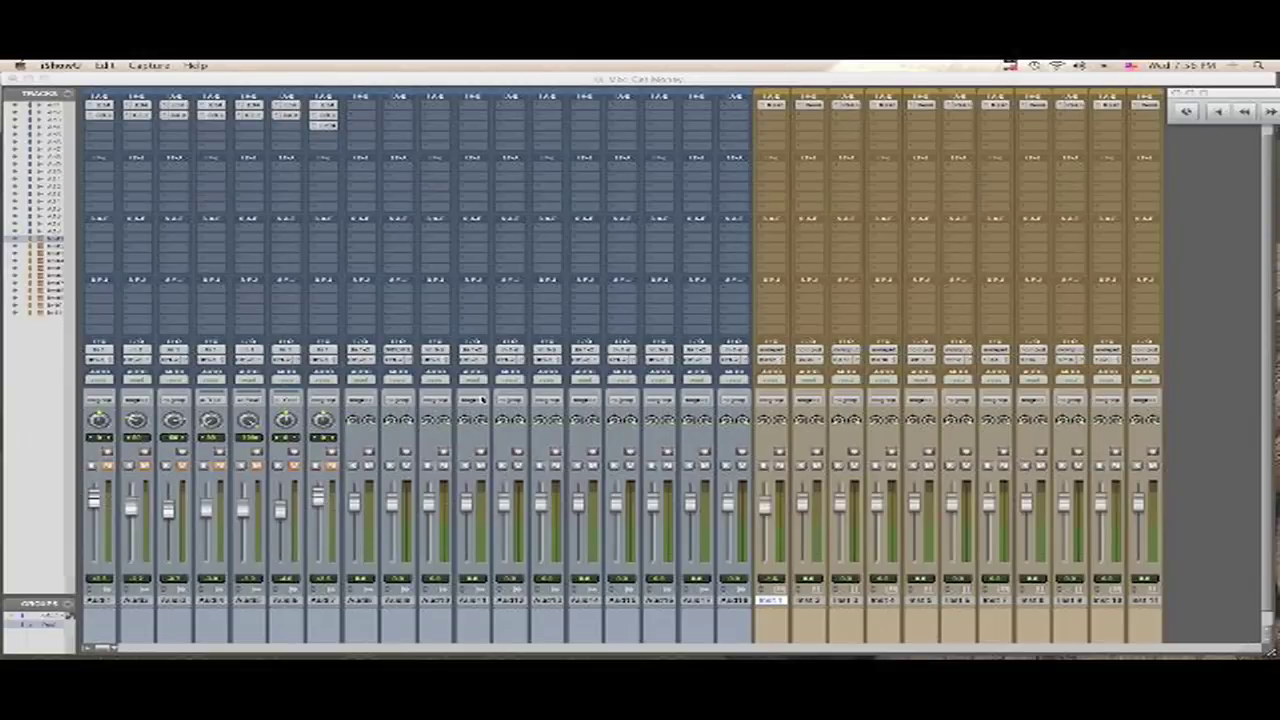
Set the input of the Audio 8 track to Bus 1-2 (Stereo)
left_click(366, 352)
mouse_move(415, 358)
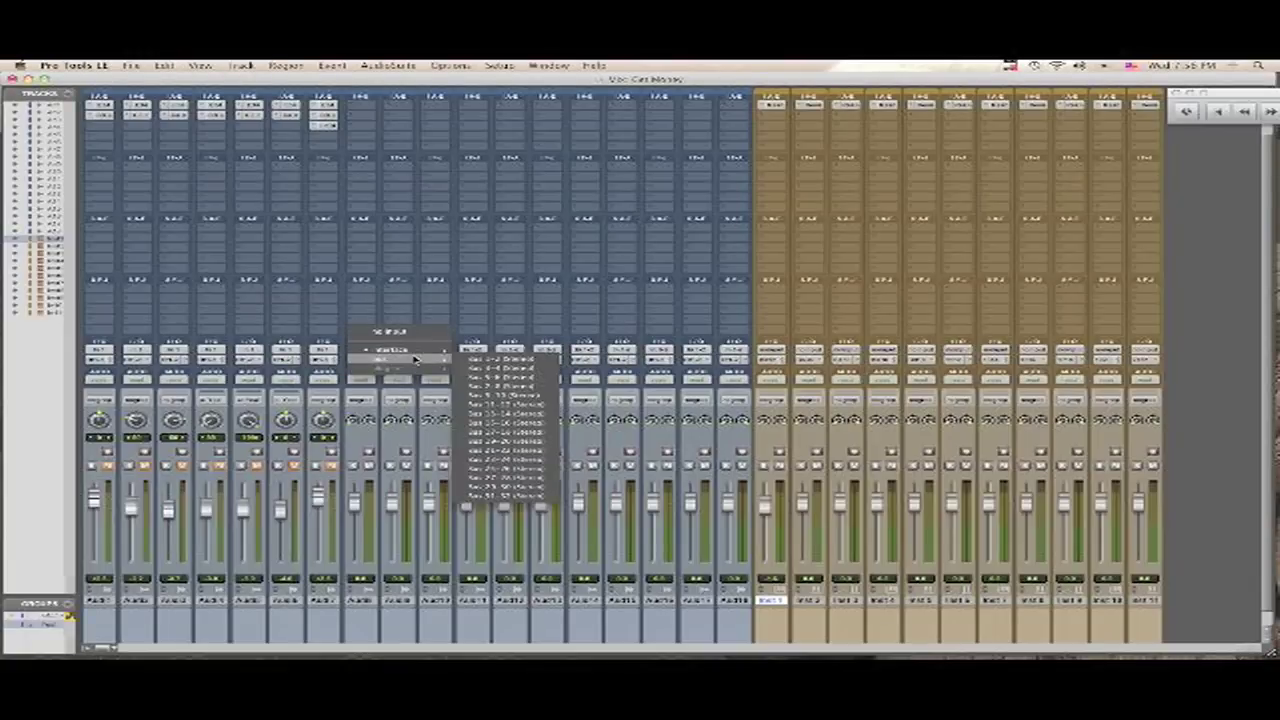
left_click(493, 362)
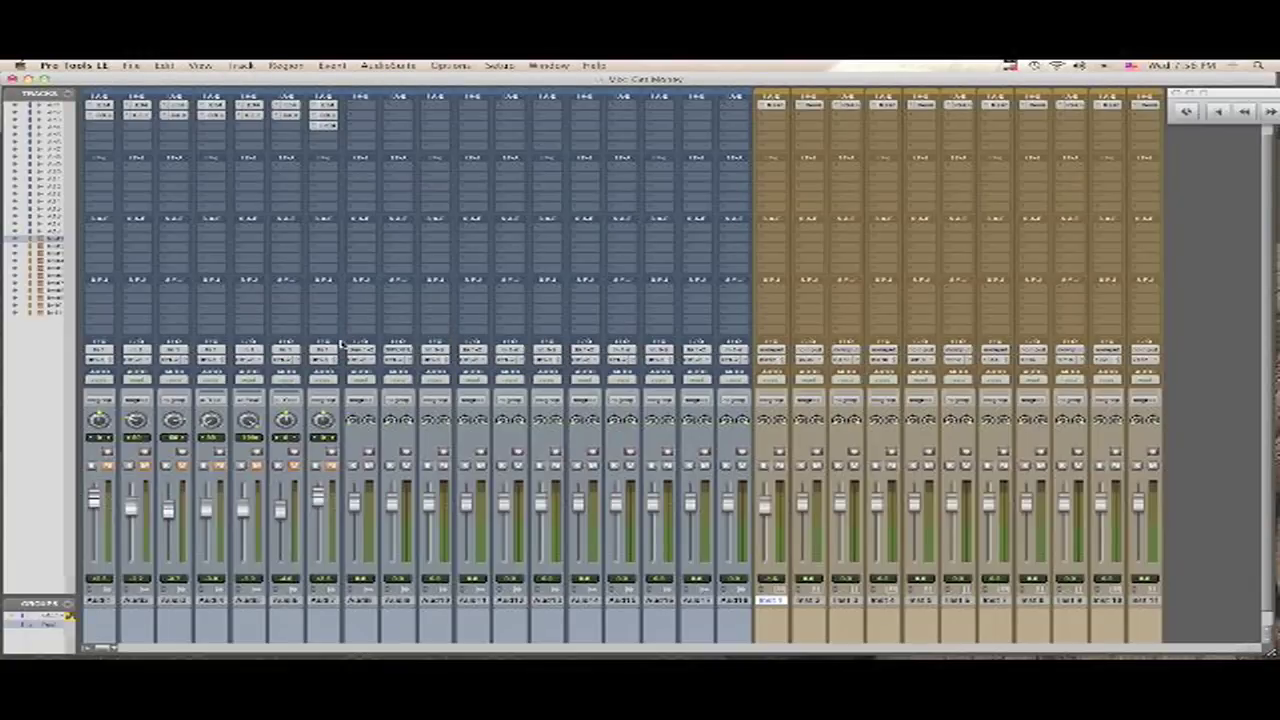
Set the input of the Audio 9 track to Bus 3-4 (Stereo) and of Audio 10 to Bus 5-6 (Stereo)
left_click(396, 352)
mouse_move(433, 360)
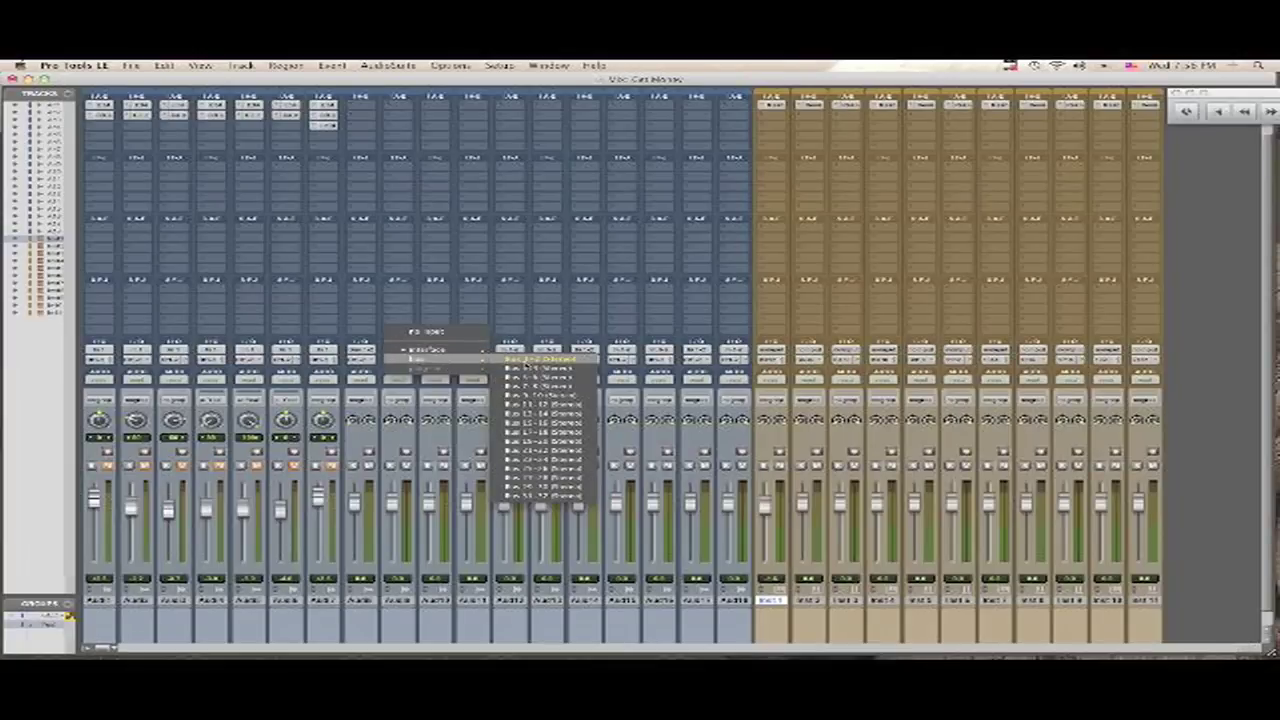
left_click(537, 372)
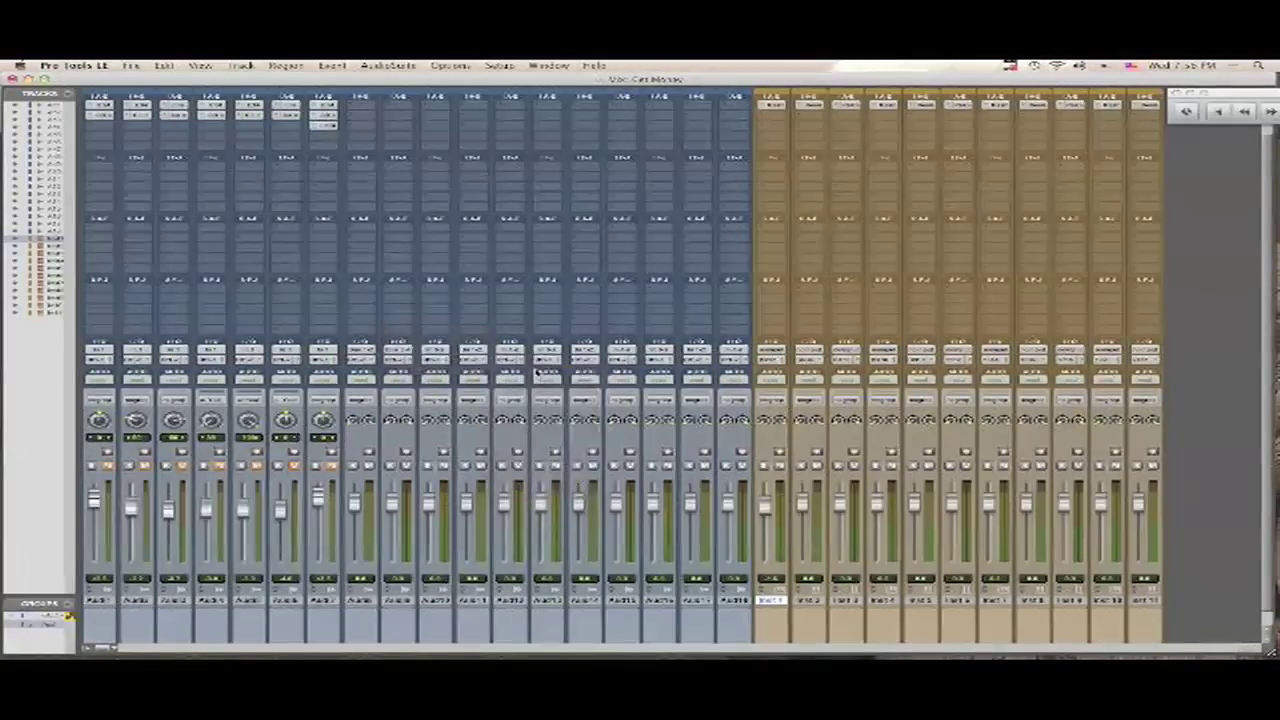
left_click(433, 352)
mouse_move(465, 362)
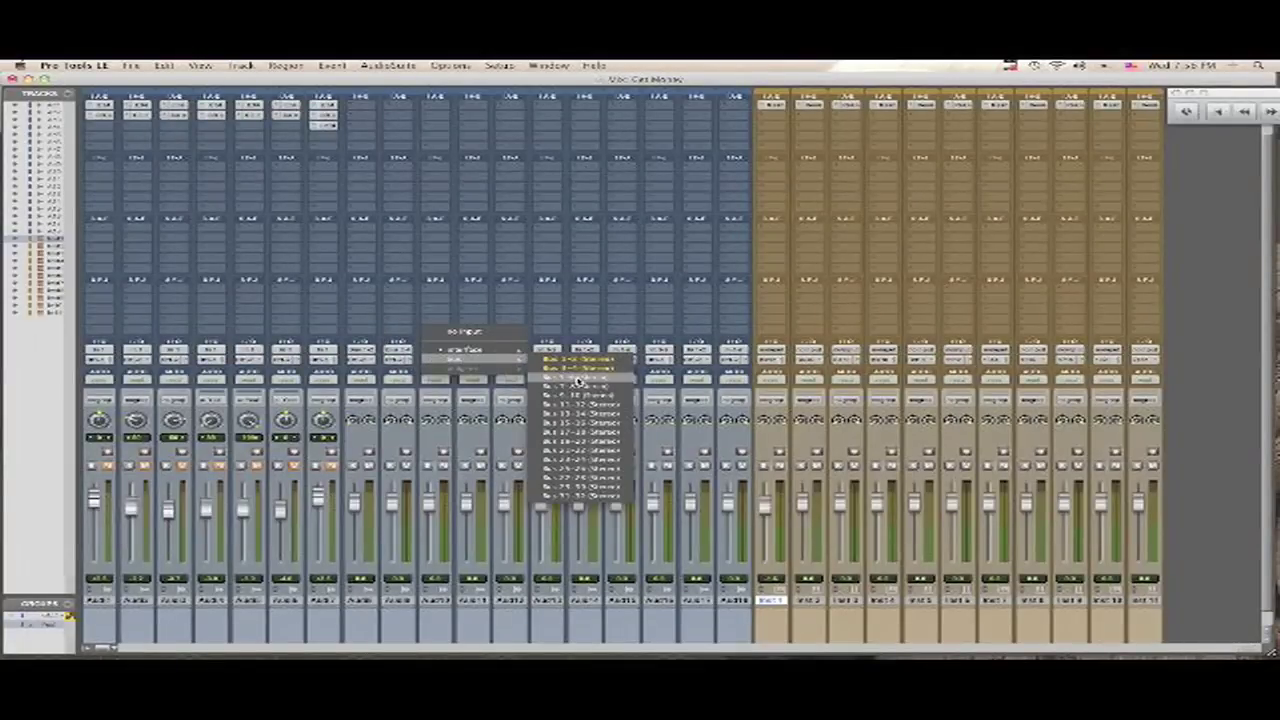
left_click(545, 378)
Set the input of the Audio 11 track to Bus 7-8 (Stereo)
left_click(473, 352)
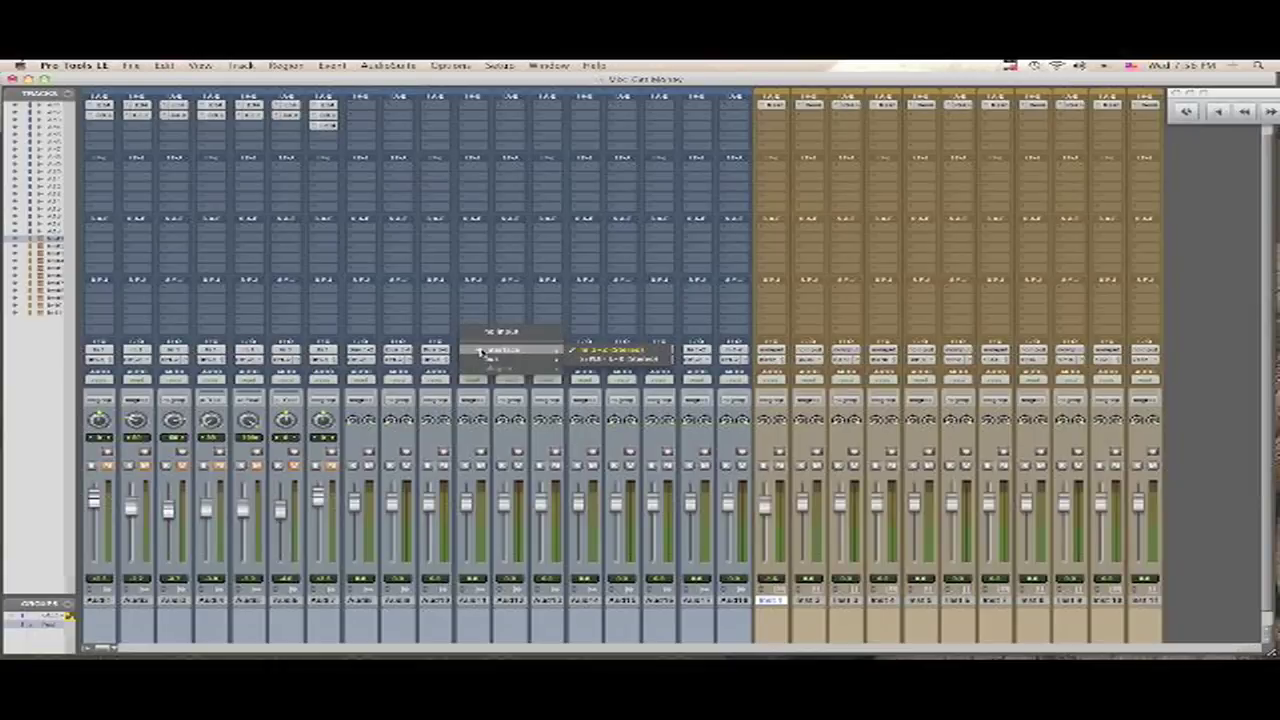
mouse_move(511, 362)
left_click(601, 380)
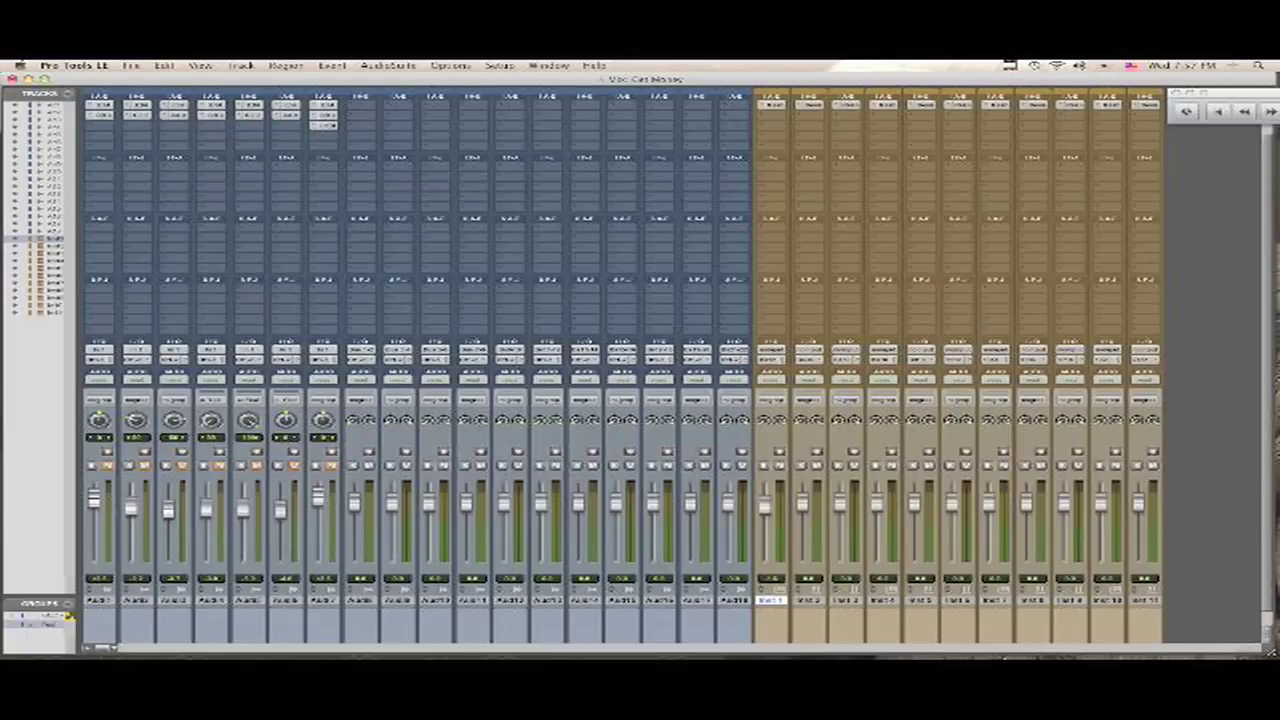
Switch to Reason to view the Get Money rack's mixer connections, and minimize its window again
mouse_move(840, 655)
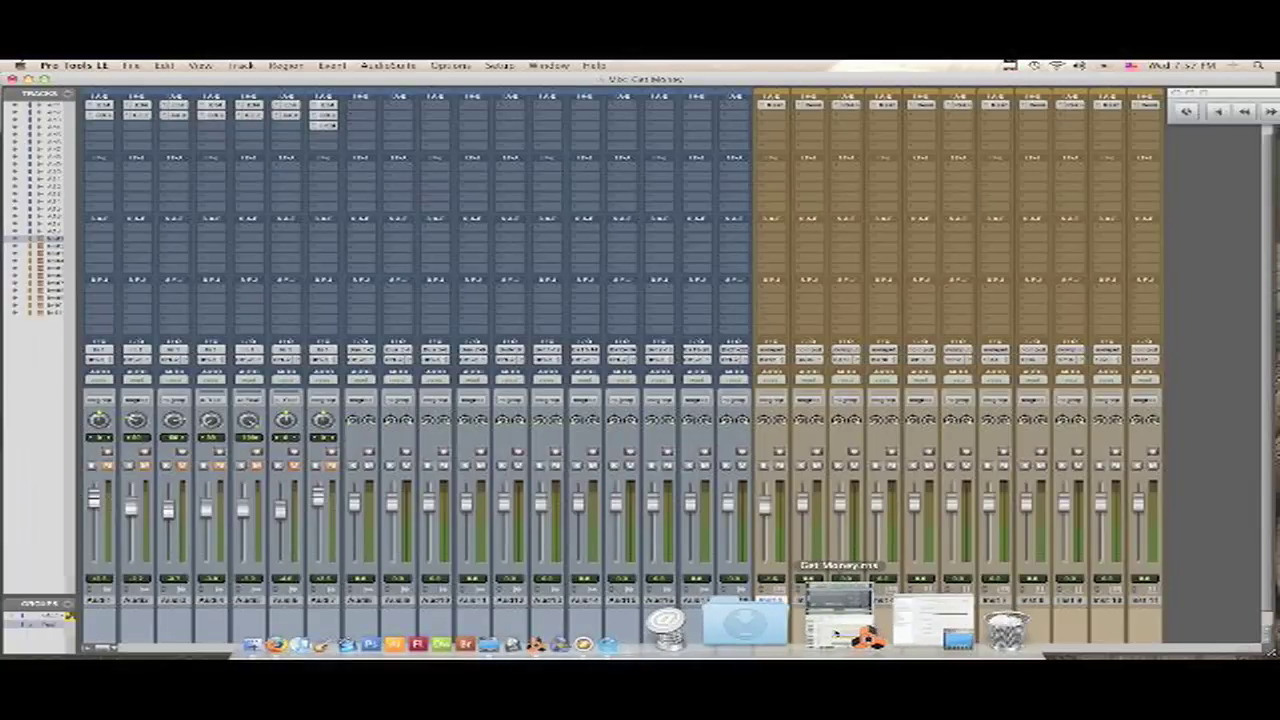
left_click(836, 620)
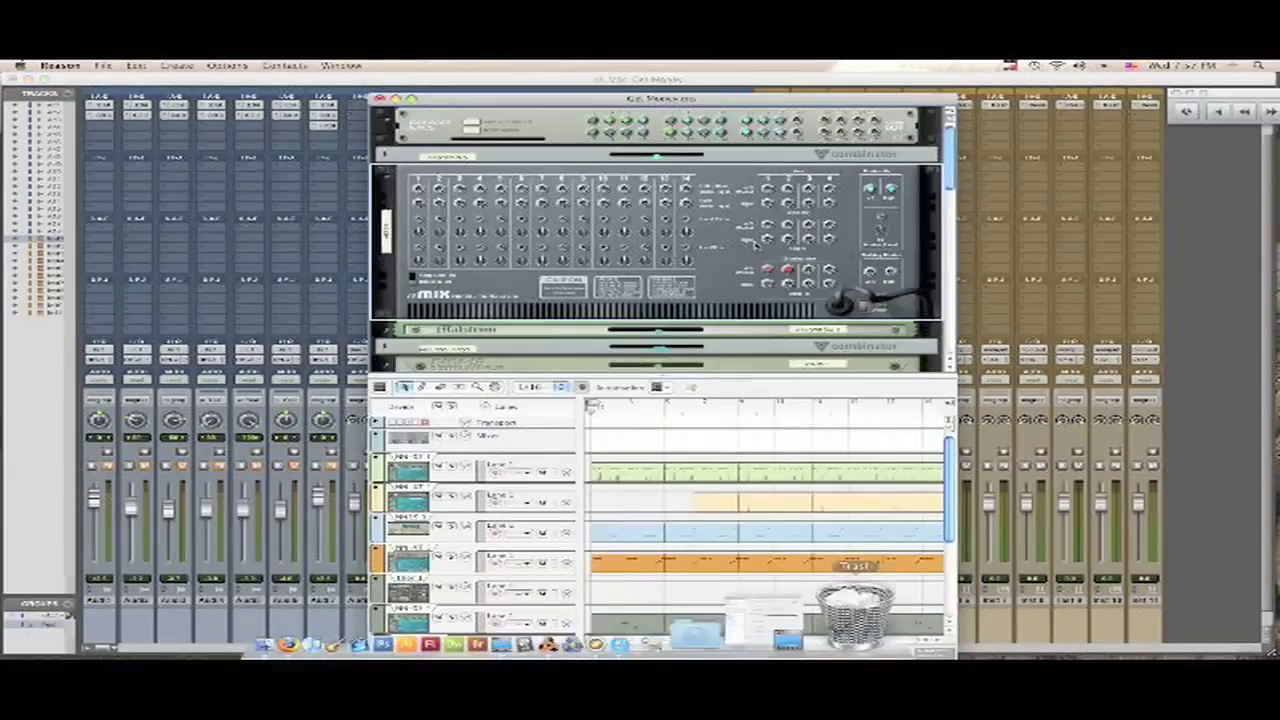
left_click_drag(590, 101, 816, 73)
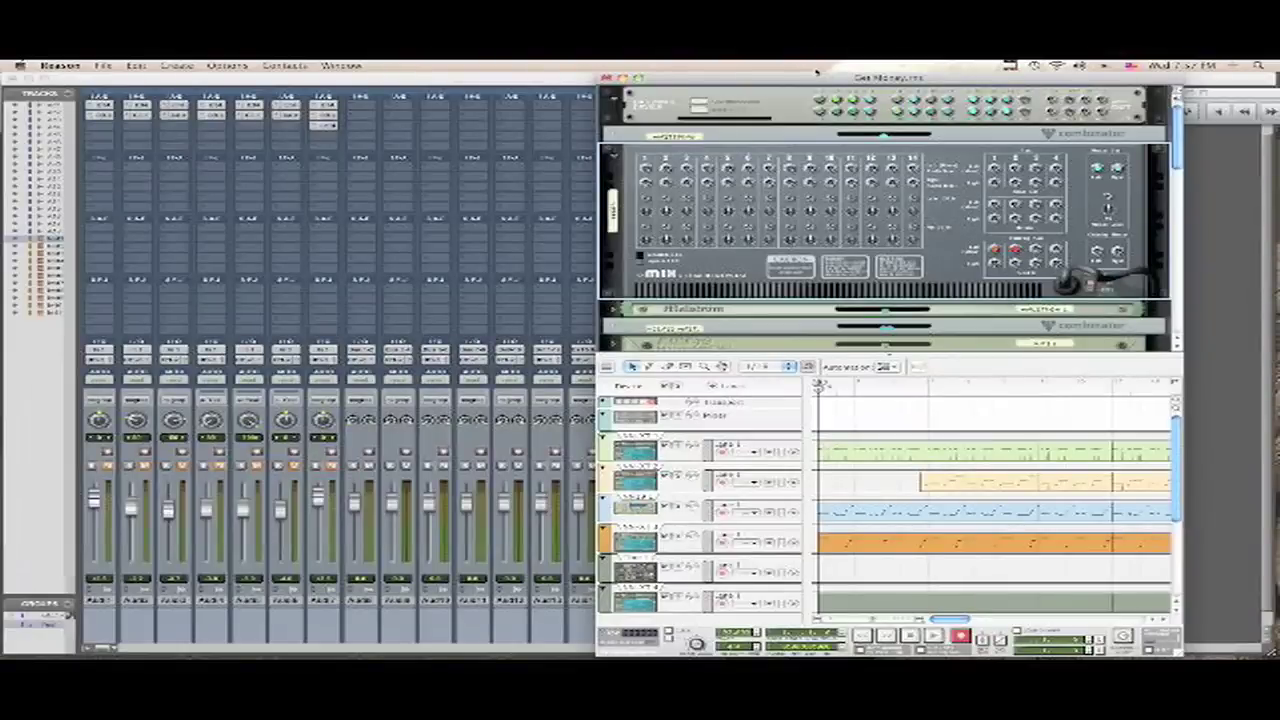
key("super+m")
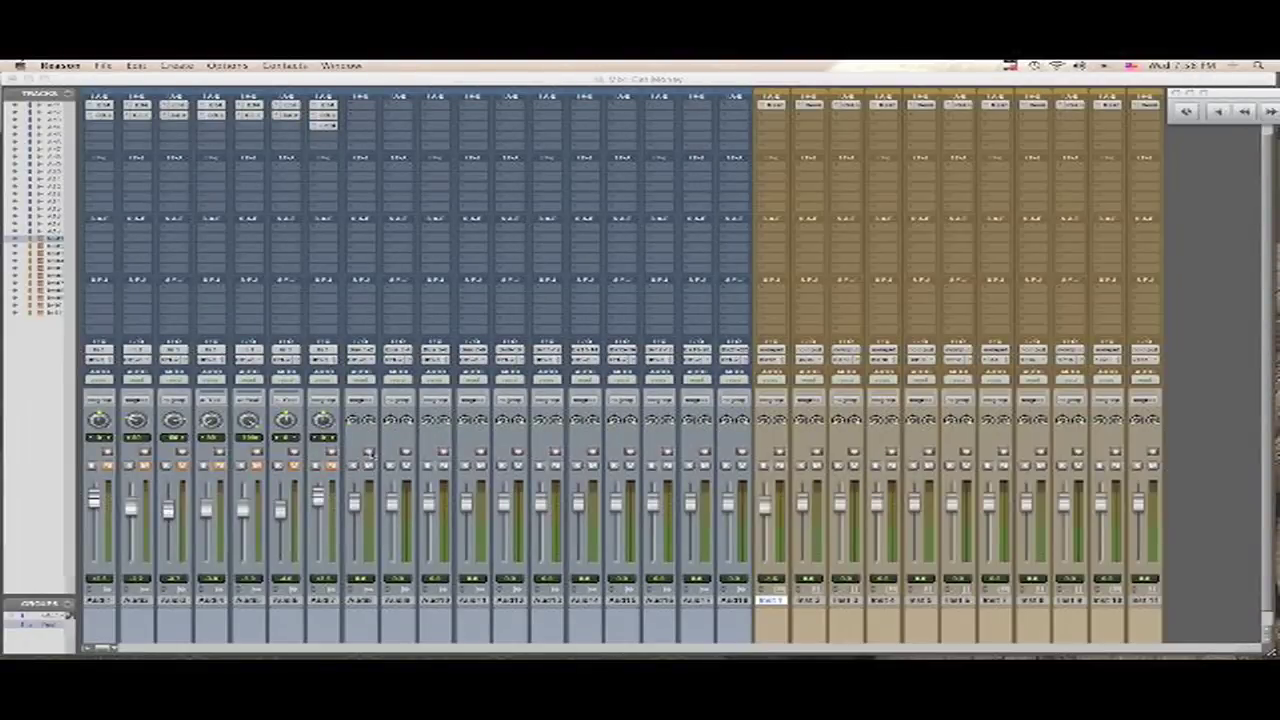
Record-enable the stereo audio tracks Audio 8 through Audio 18 in the mixer
left_click(354, 500)
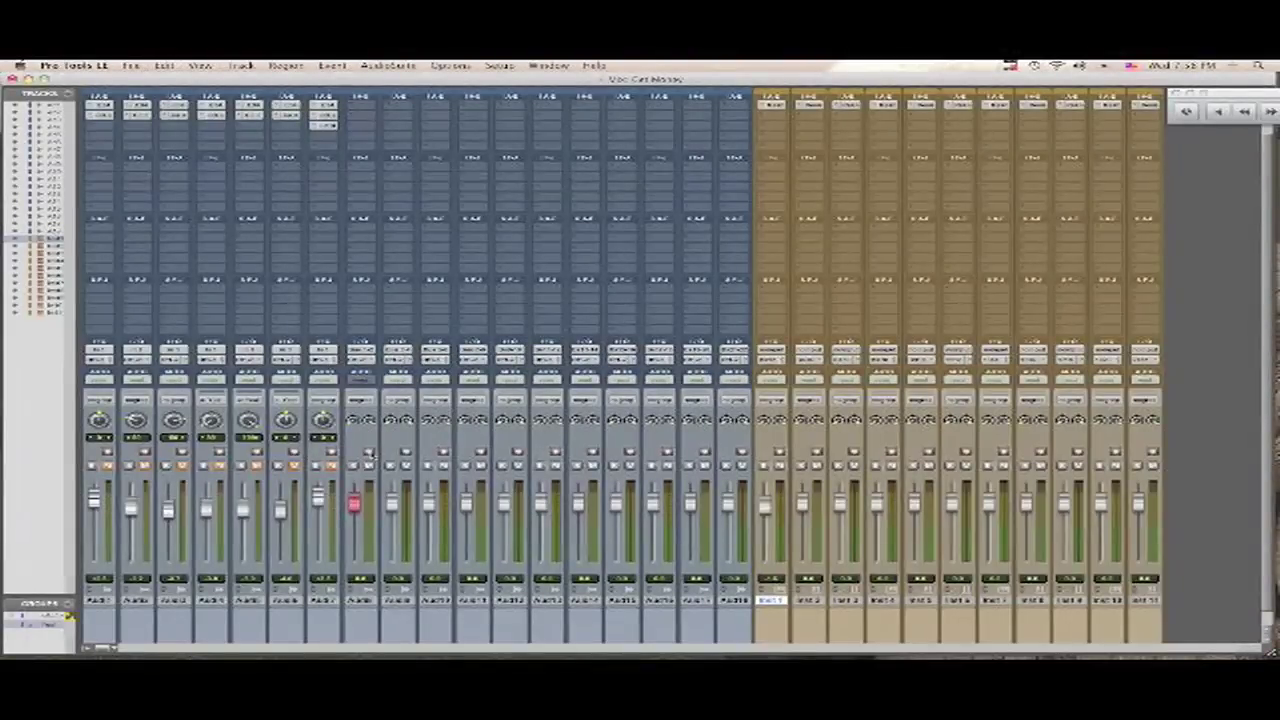
left_click(405, 453)
left_click(443, 453)
left_click(480, 453)
left_click(517, 453)
left_click(555, 453)
left_click(592, 453)
left_click(629, 453)
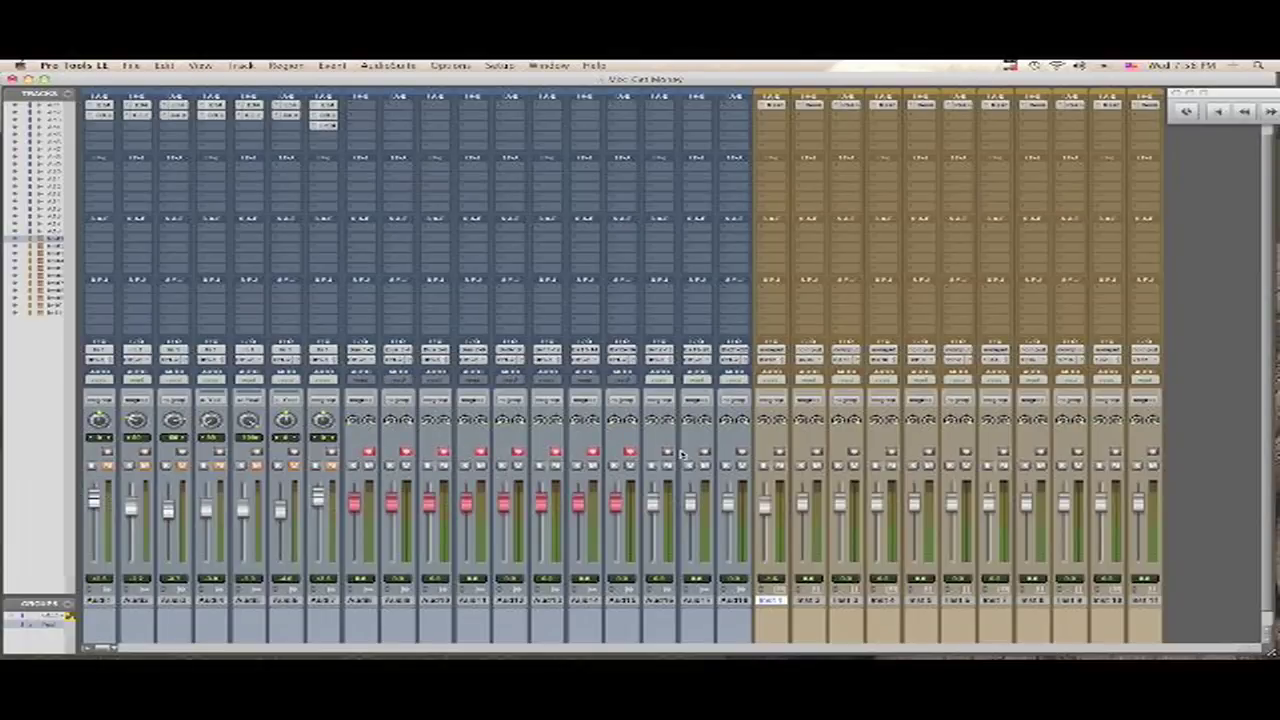
left_click(667, 453)
left_click(704, 453)
left_click(741, 453)
Switch the session's track monitoring to Input Only Monitoring
left_click(242, 65)
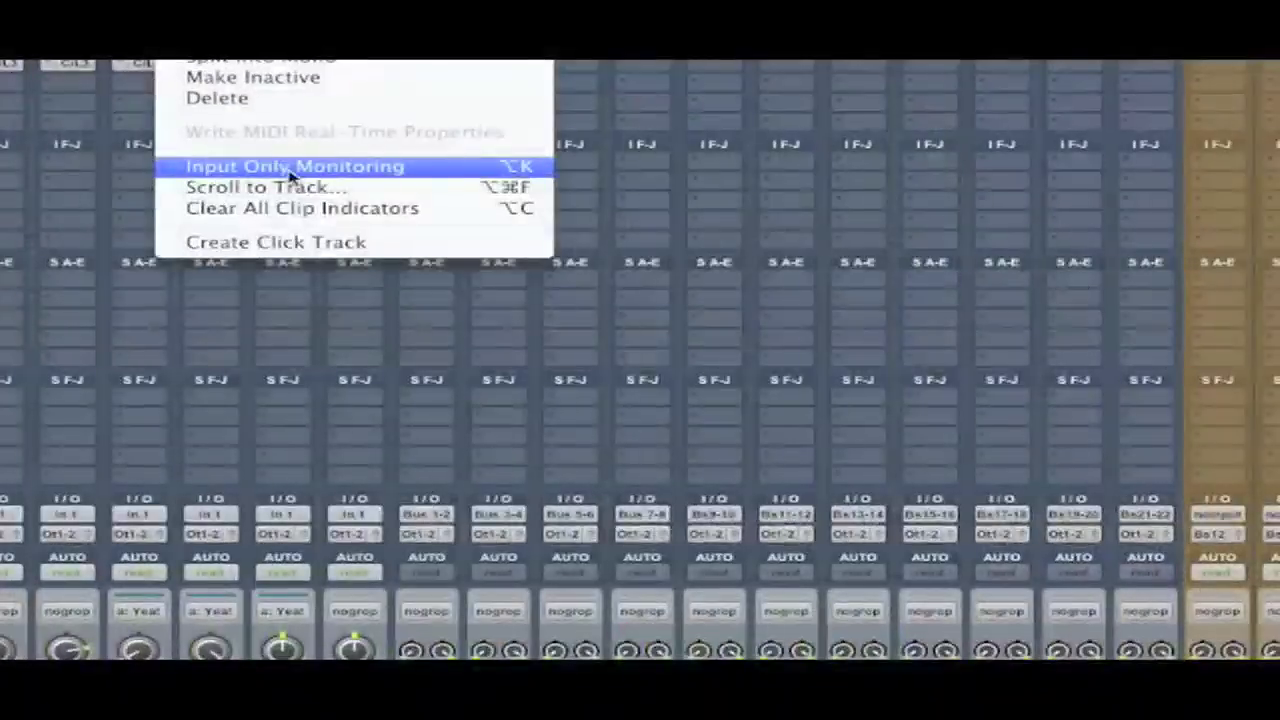
left_click(291, 168)
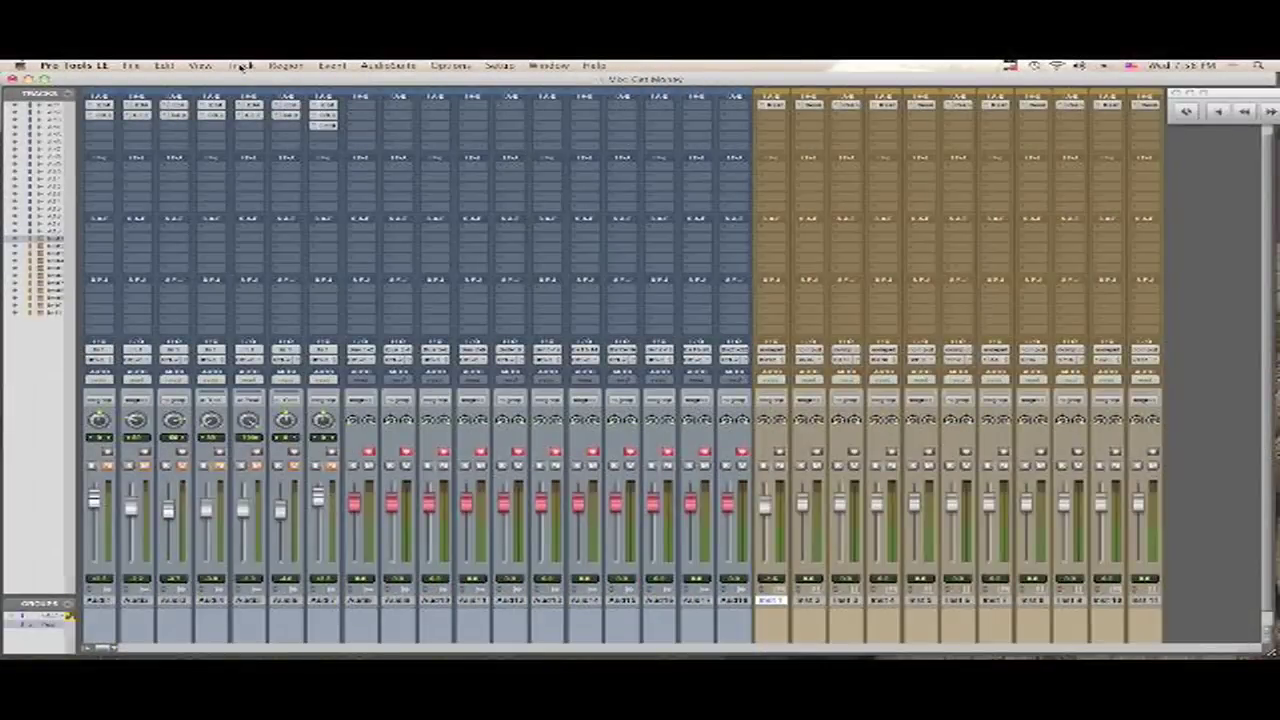
left_click(242, 66)
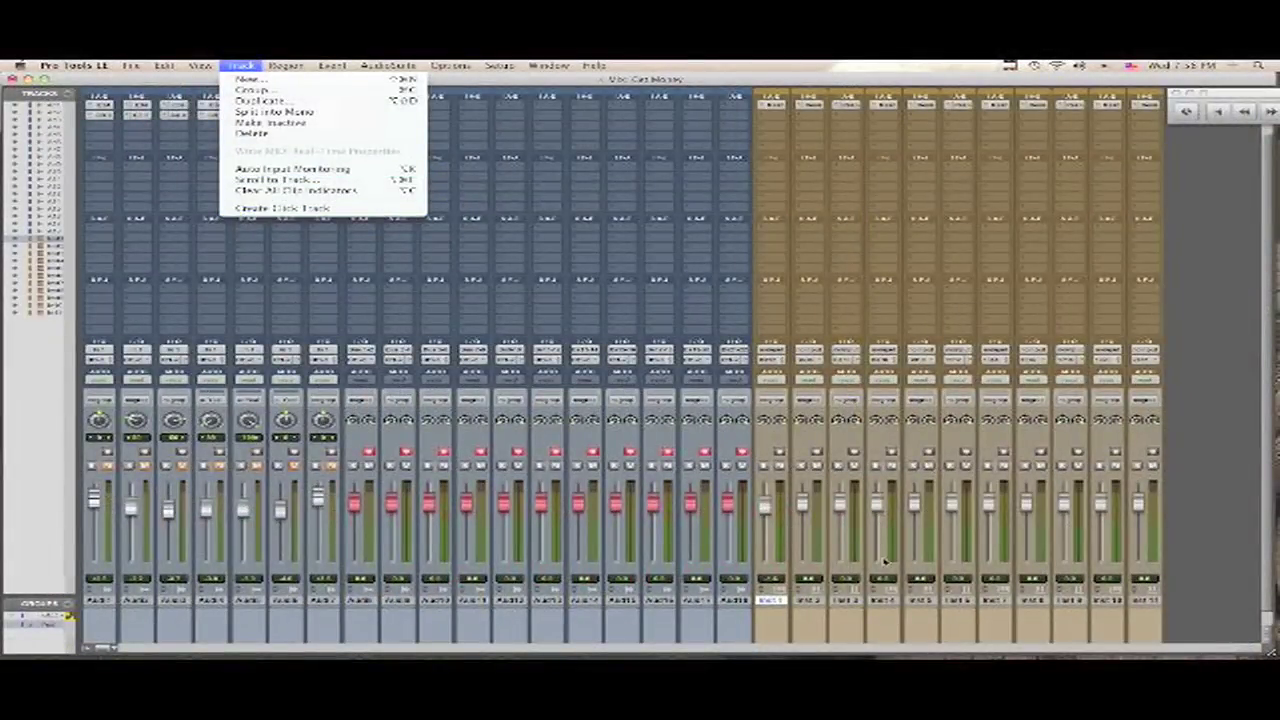
key("Escape")
Move the Transport window fully into view over the instrument tracks, and play then stop the session to check the levels
left_click(1130, 65)
left_click(1232, 95)
left_click_drag(1232, 95, 948, 104)
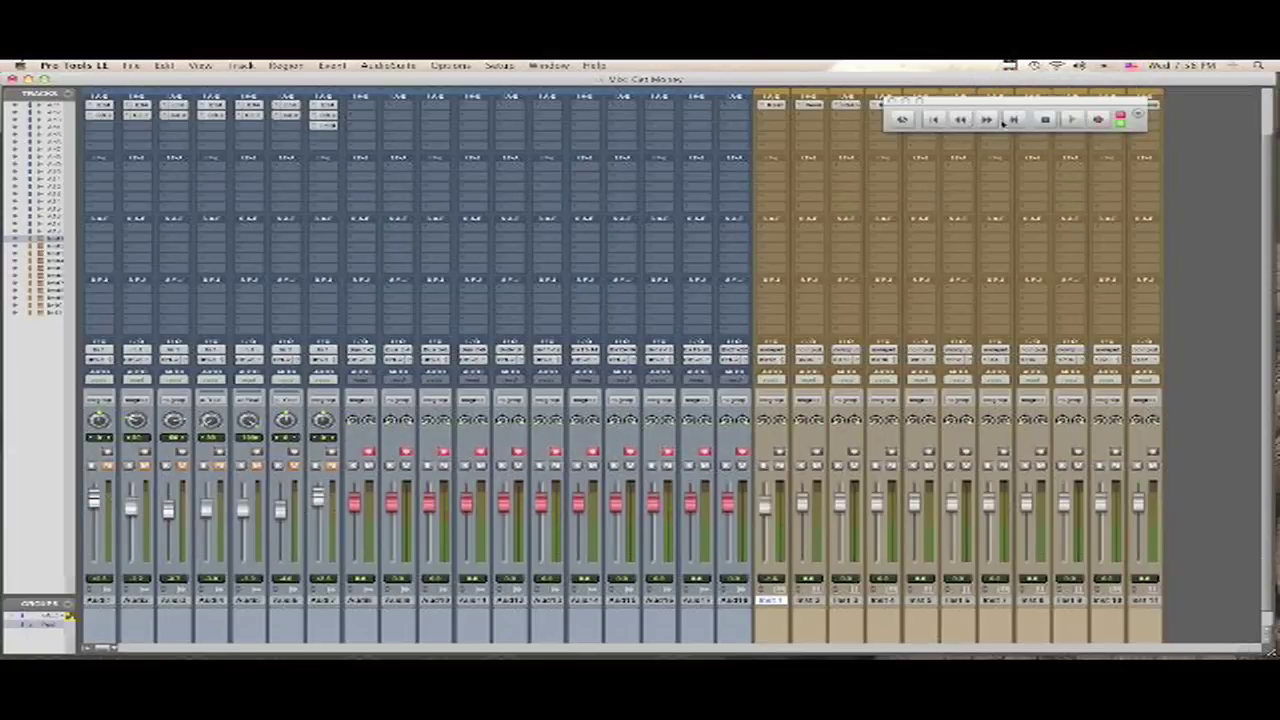
left_click(1070, 120)
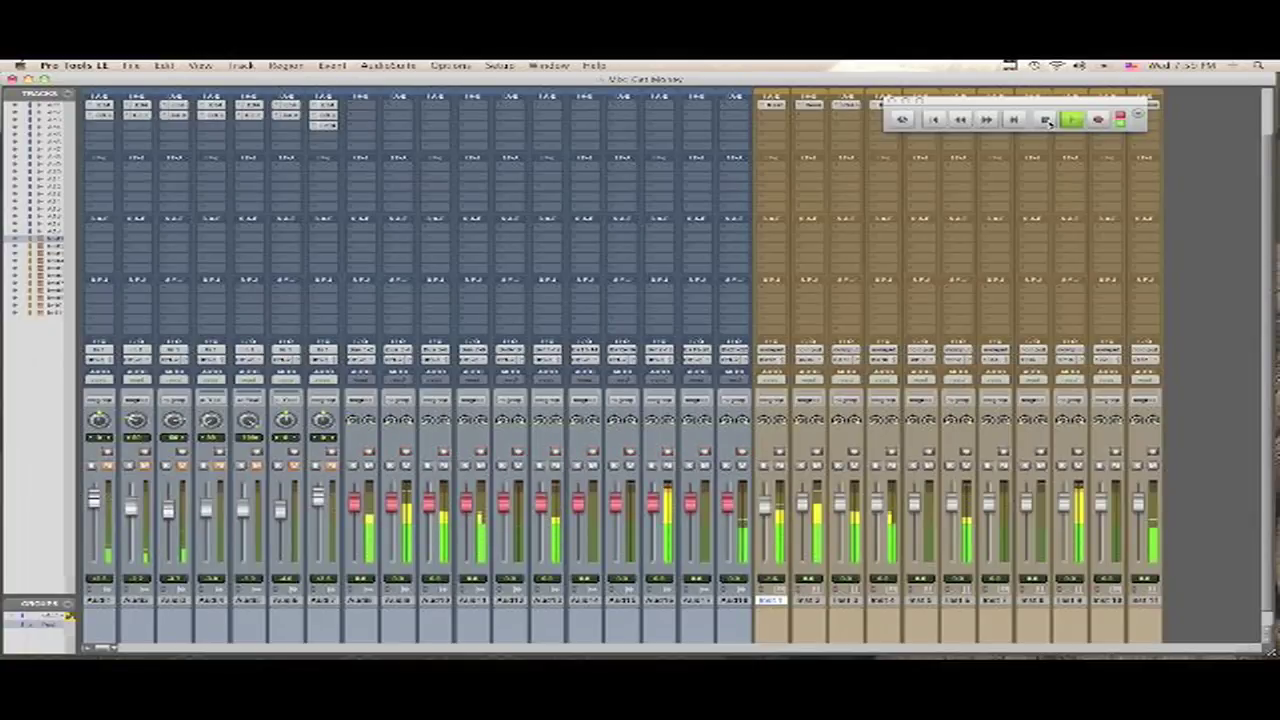
left_click(1046, 120)
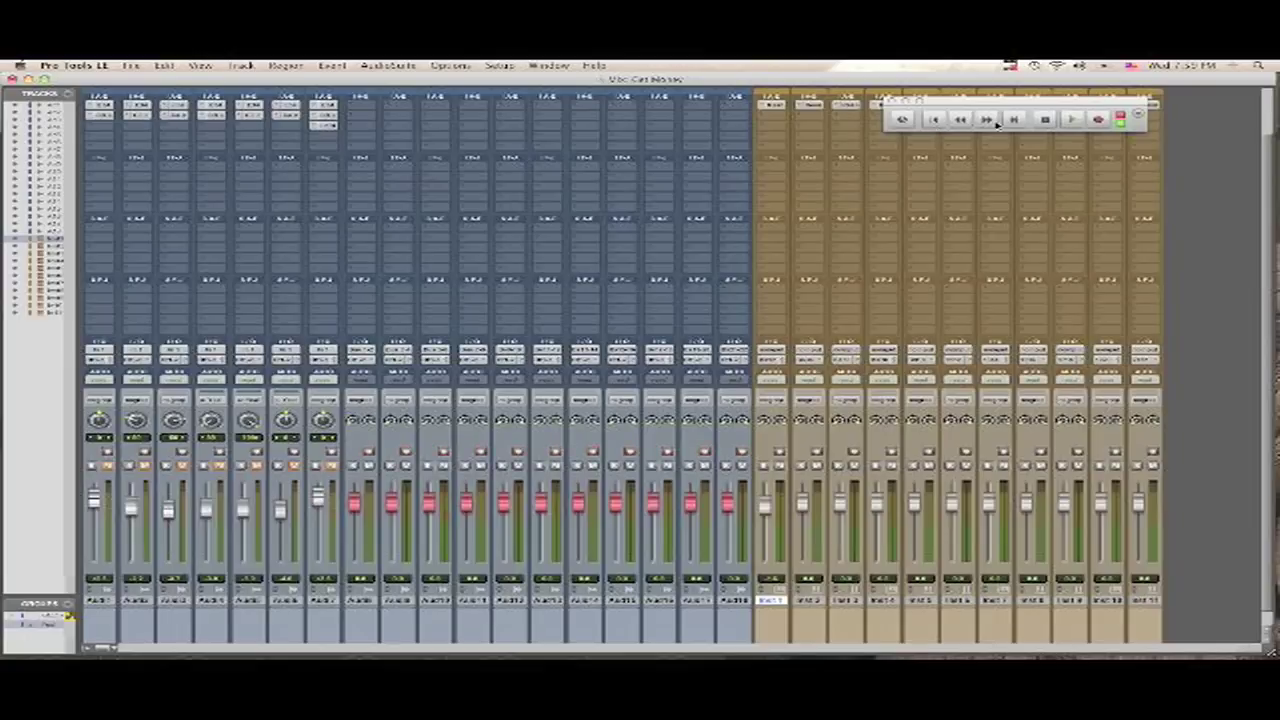
Start recording onto the armed audio tracks and bring the Edit window in front of the mixer
left_click(1098, 120)
left_click(1070, 120)
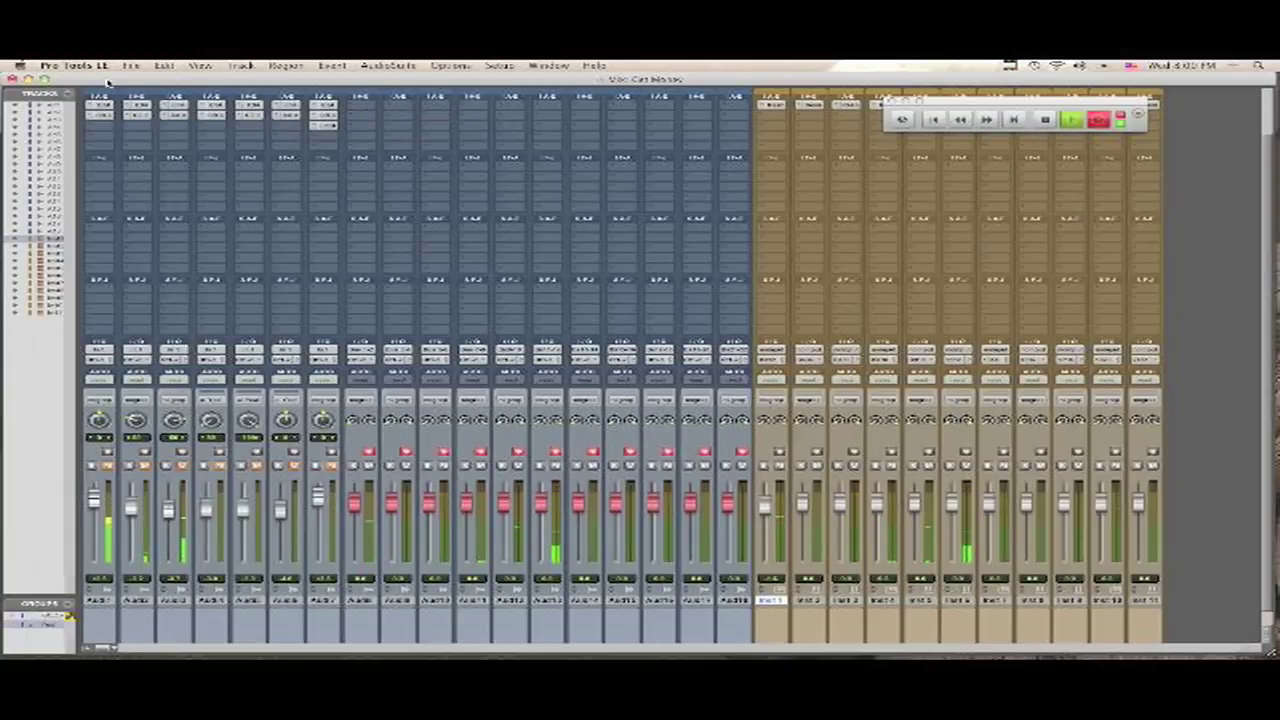
left_click_drag(133, 84, 94, 370)
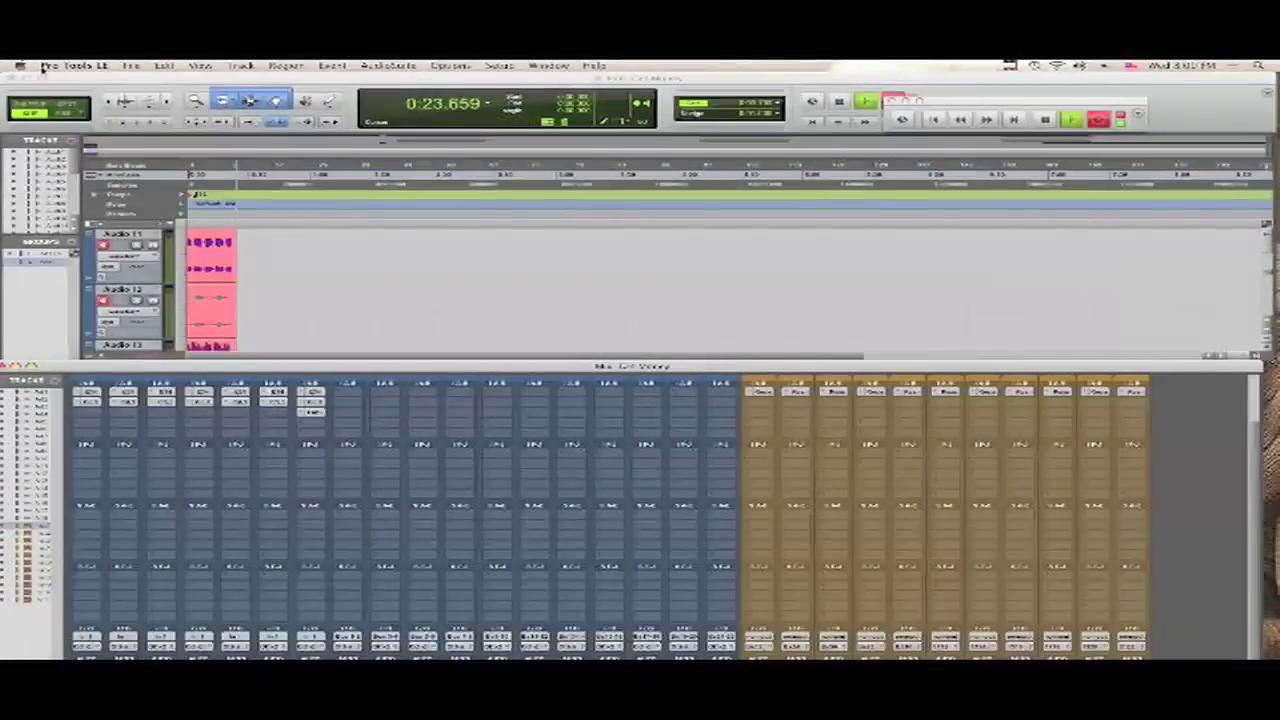
left_click(44, 78)
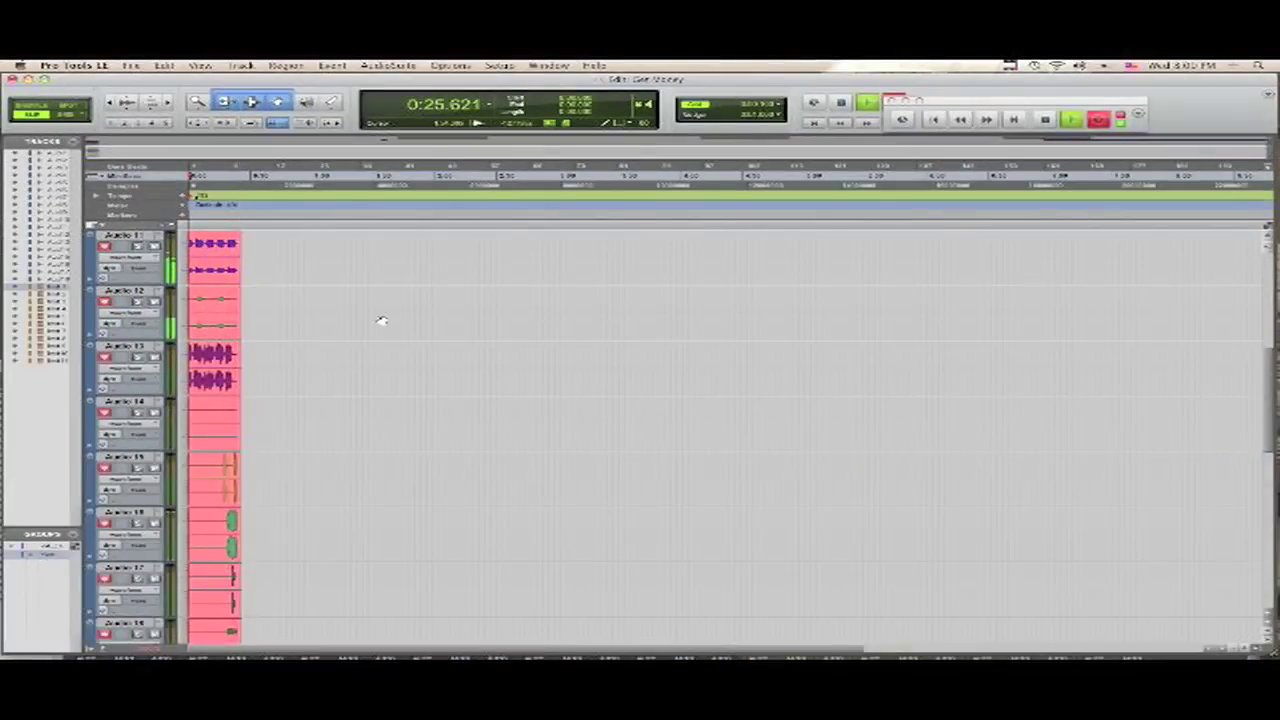
Examine the waveforms being recorded on Audio 8 through Audio 18 in the Edit window
scroll(381, 320, "up", 3)
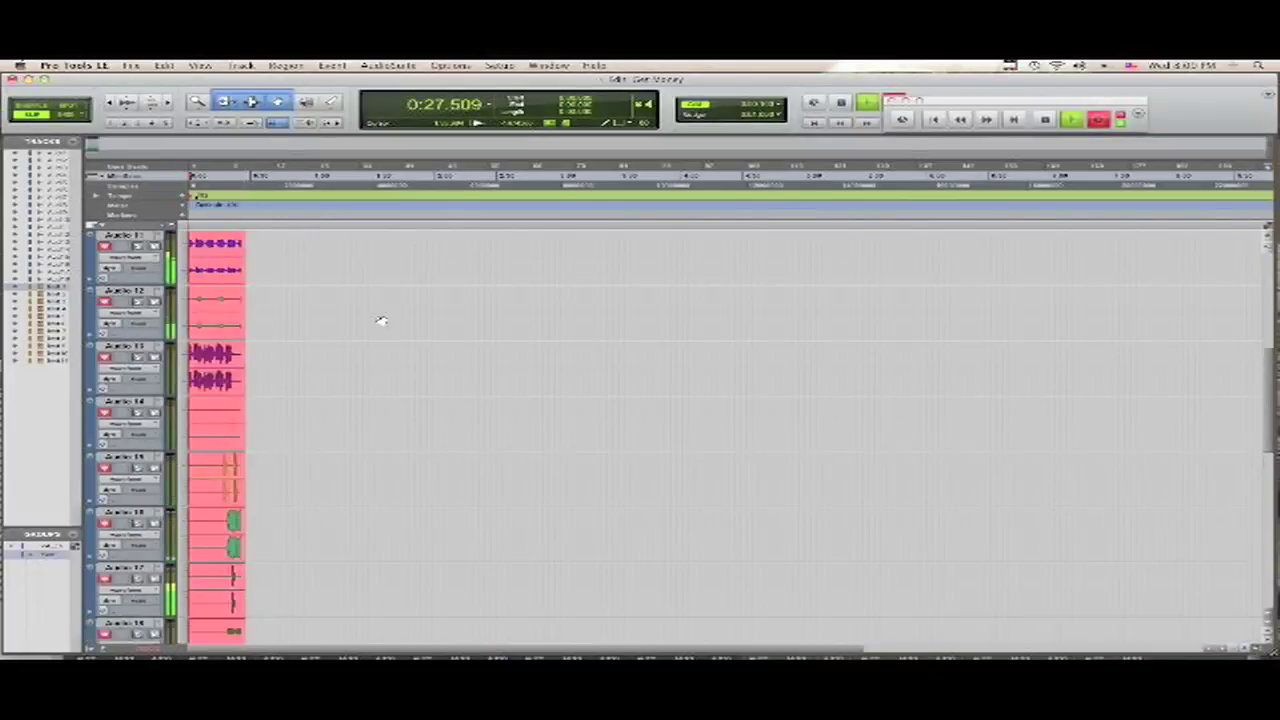
scroll(381, 320, "up", 2)
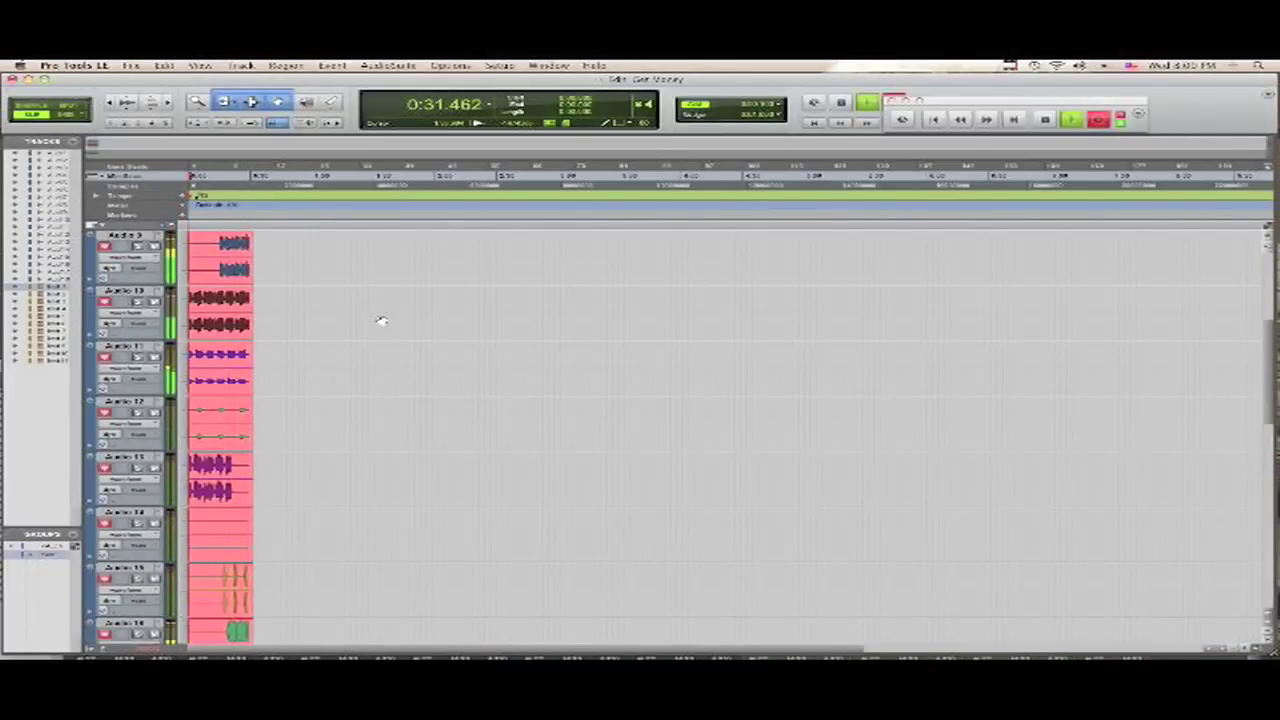
scroll(381, 320, "down", 4)
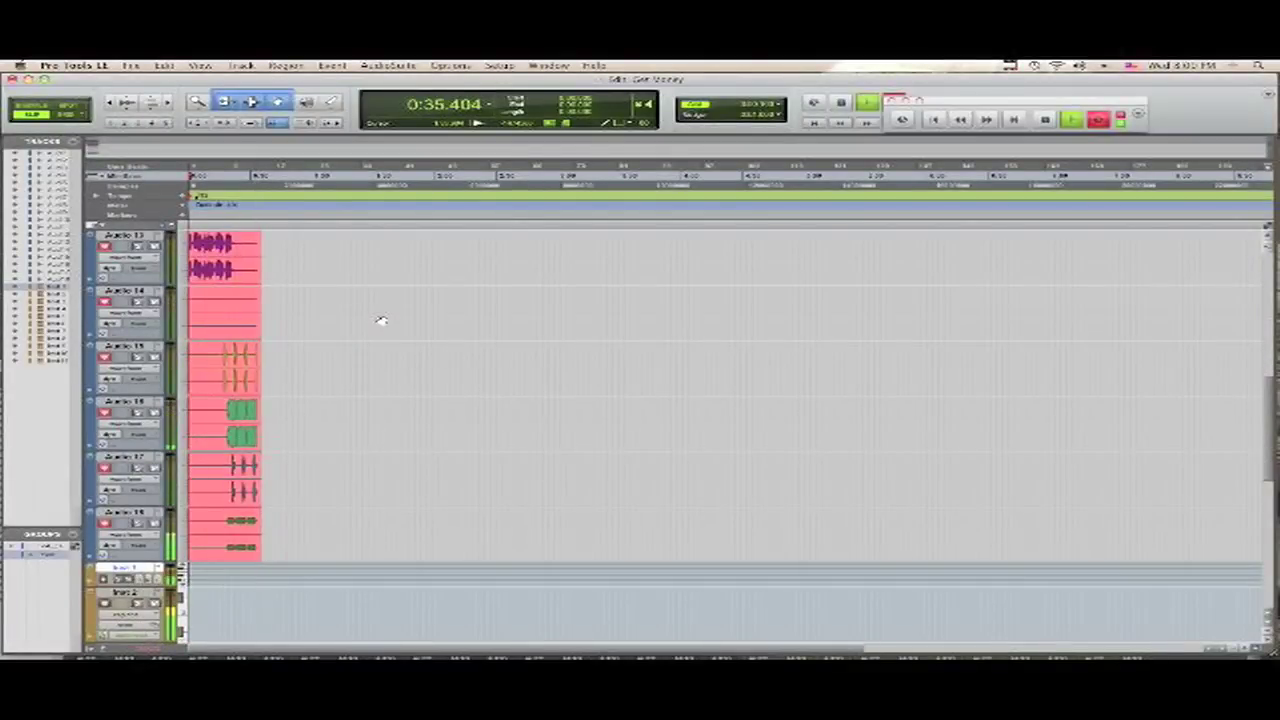
scroll(381, 320, "up", 2)
scroll(381, 320, "up", 6)
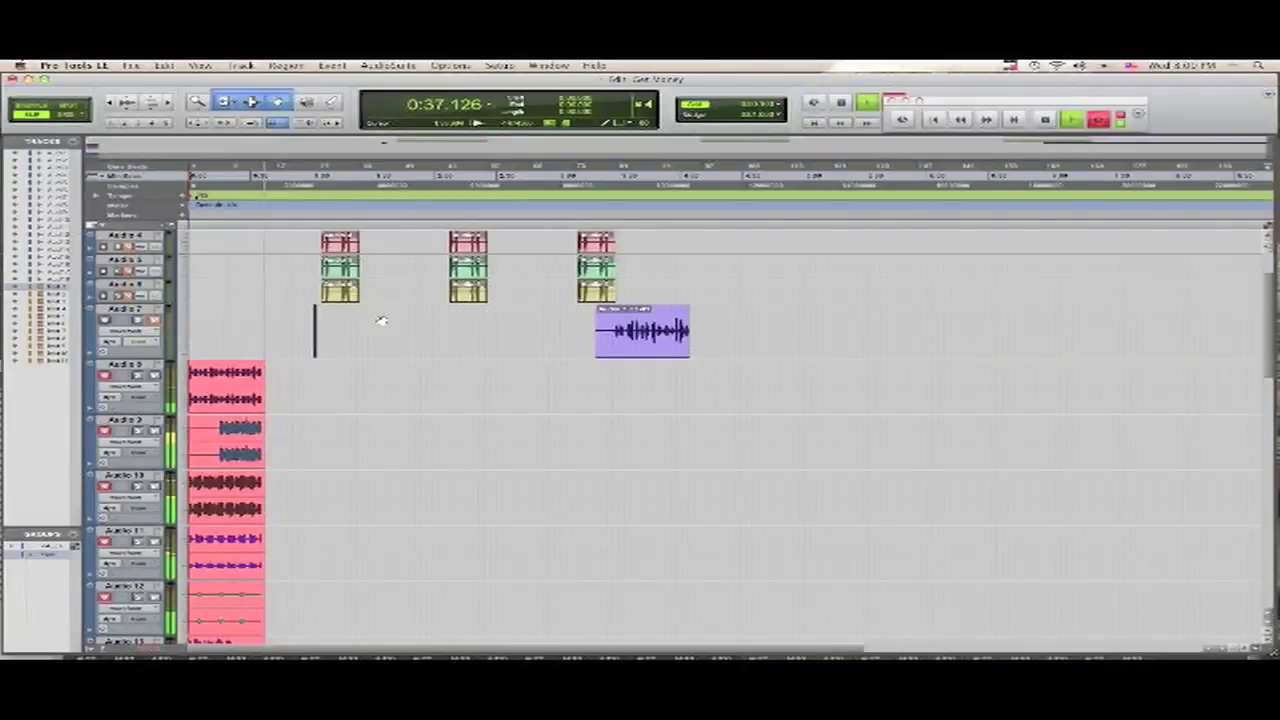
scroll(381, 320, "down", 3)
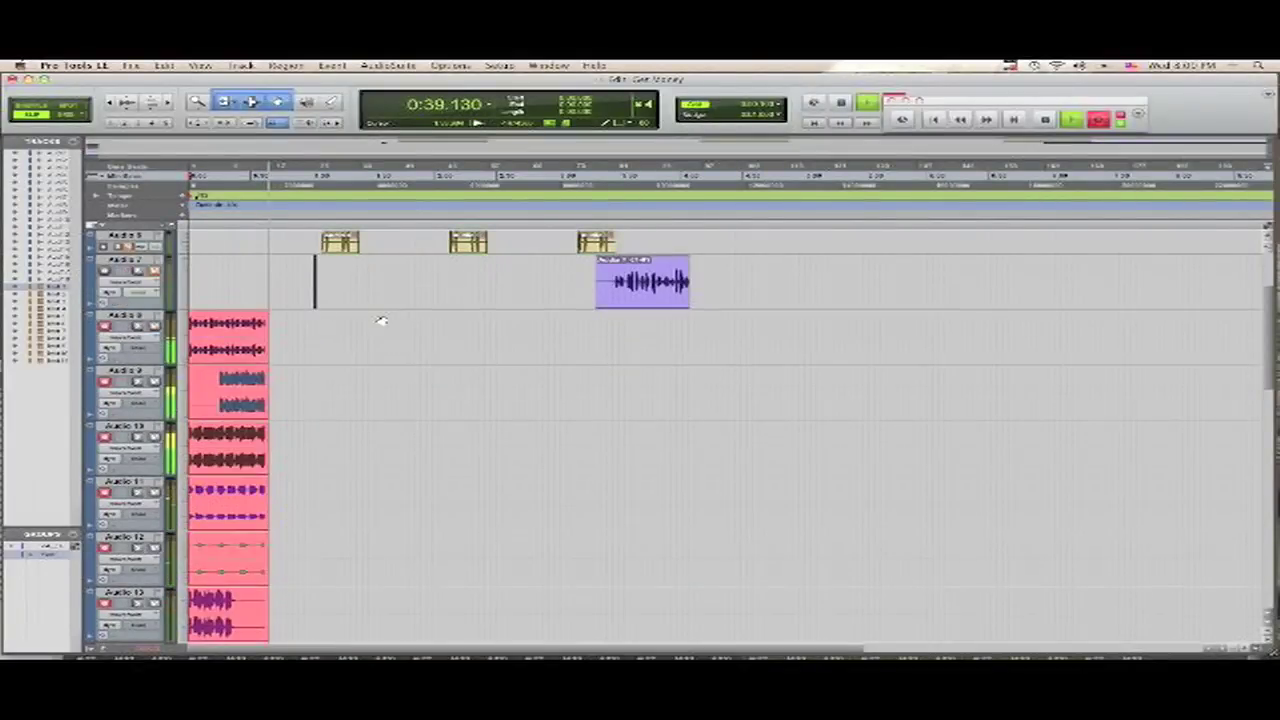
scroll(381, 320, "up", 4)
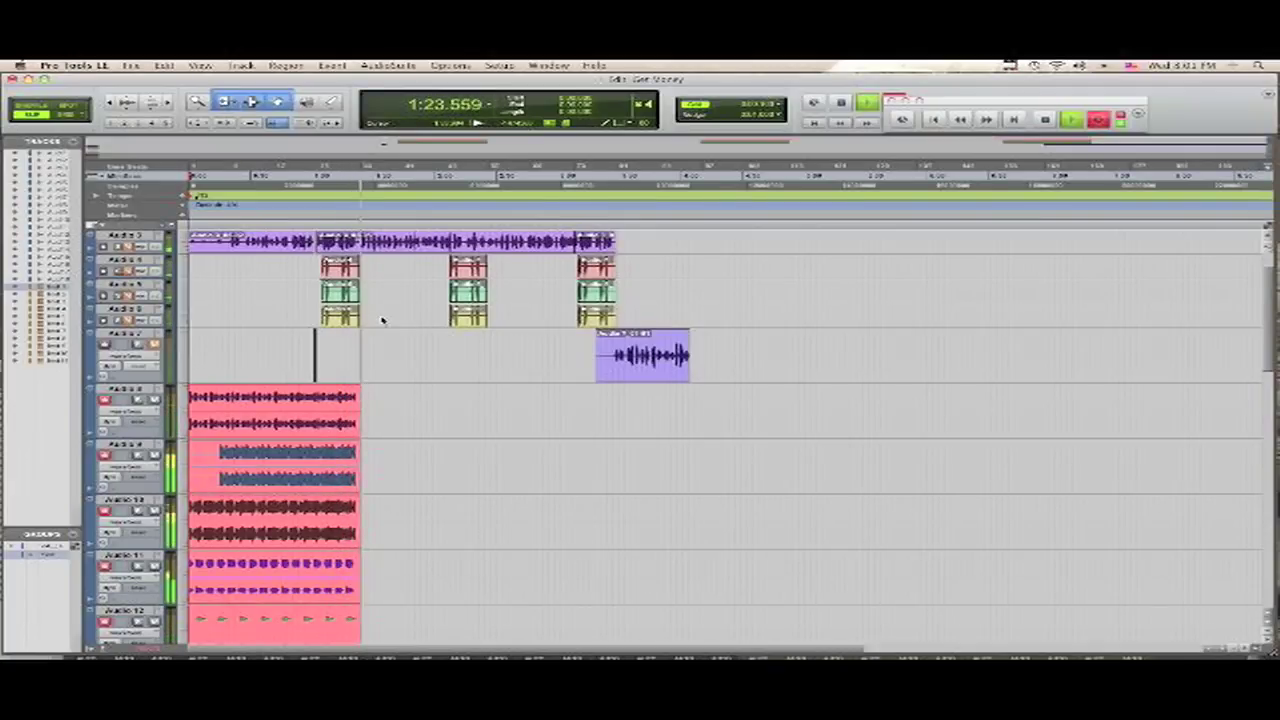
mouse_move(828, 630)
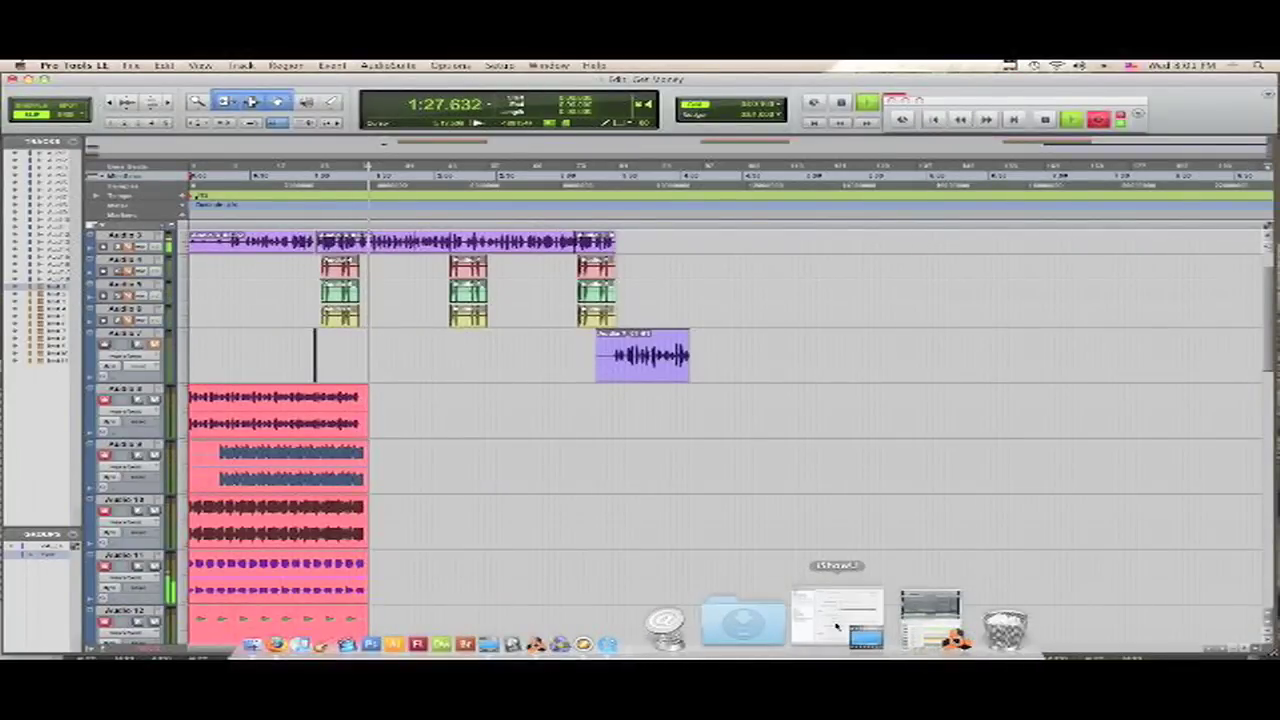
left_click(828, 626)
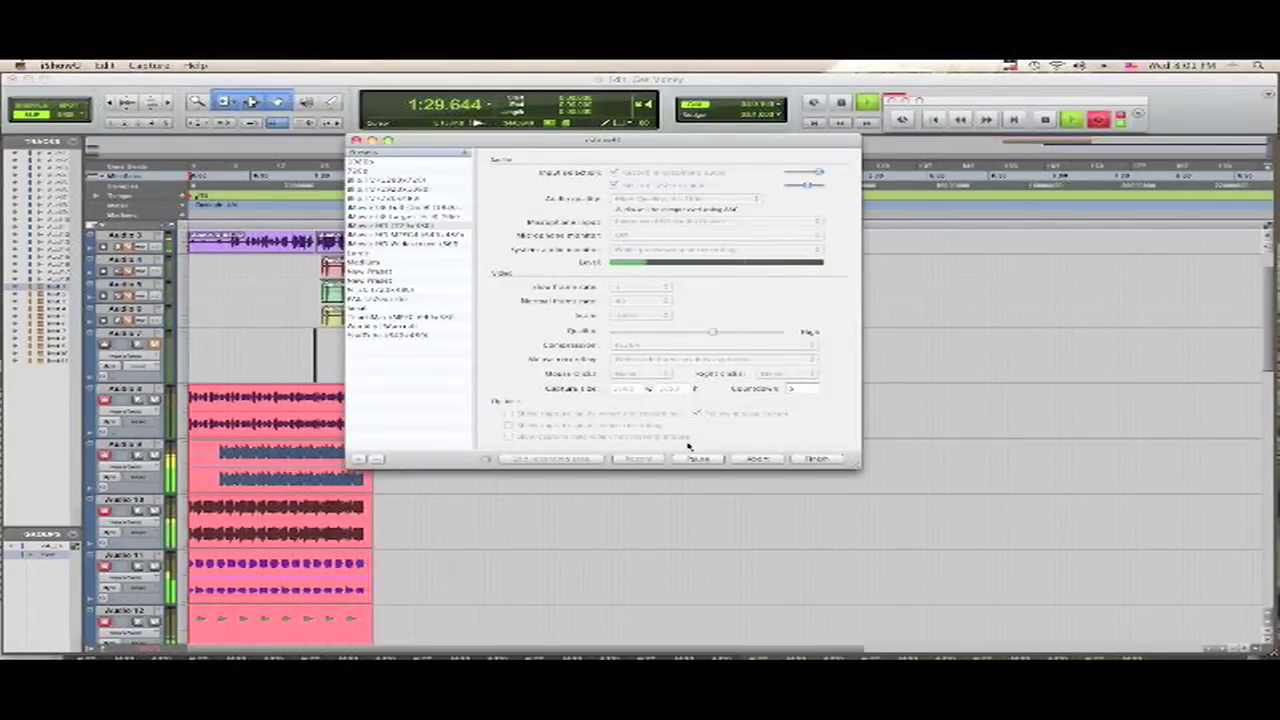